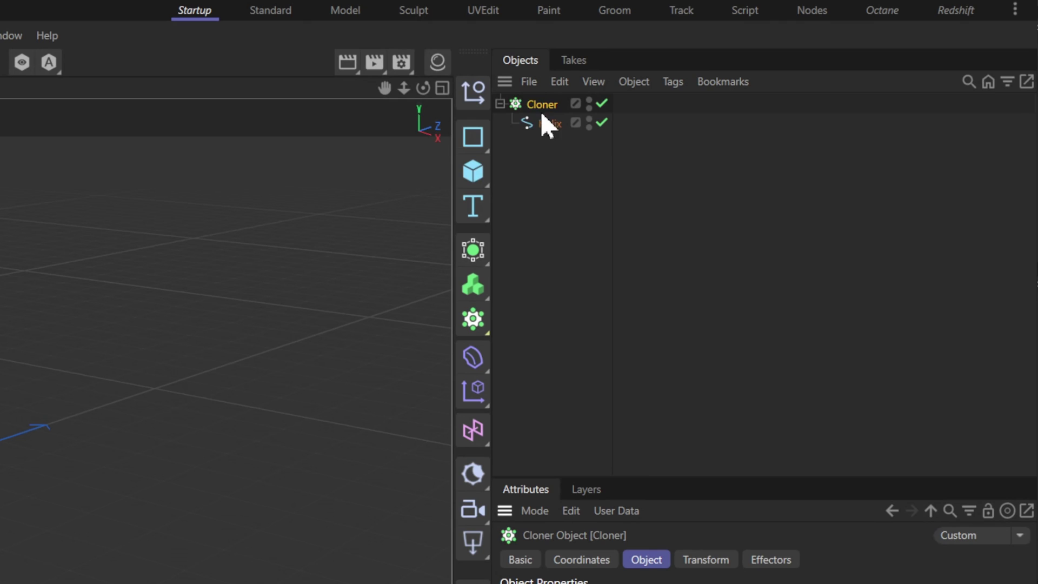
Convert the Cloner into editable objects and clear the selection.
{"action": "key", "text": "c"}
{"action": "left_click", "coordinate": [500, 103]}
{"action": "left_click", "coordinate": [499, 232]}
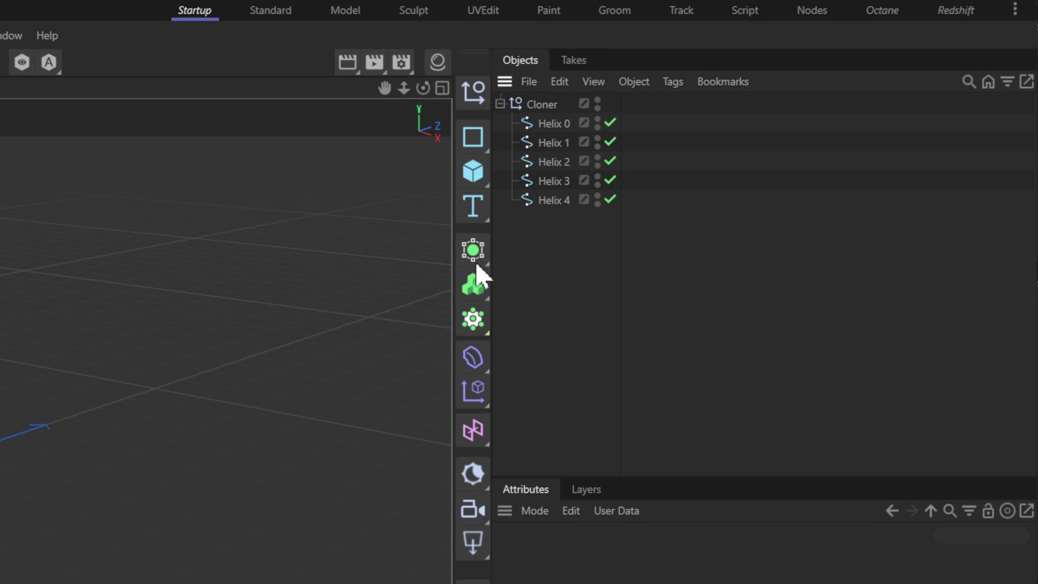
Create a Loft generator, nest the five helix splines inside it and delete the leftover Cloner null.
{"action": "left_click", "coordinate": [474, 259]}
{"action": "left_click", "coordinate": [539, 357]}
{"action": "left_click_drag", "start_coordinate": [547, 292], "coordinate": [550, 145]}
{"action": "left_click_drag", "start_coordinate": [549, 143], "coordinate": [531, 104]}
{"action": "left_click", "coordinate": [540, 219]}
{"action": "key", "text": "Delete"}
Rename the splines from Helix 0 to Helix 4 as +2, +1, mid, -1 and -2.
{"action": "double_click", "coordinate": [555, 162]}
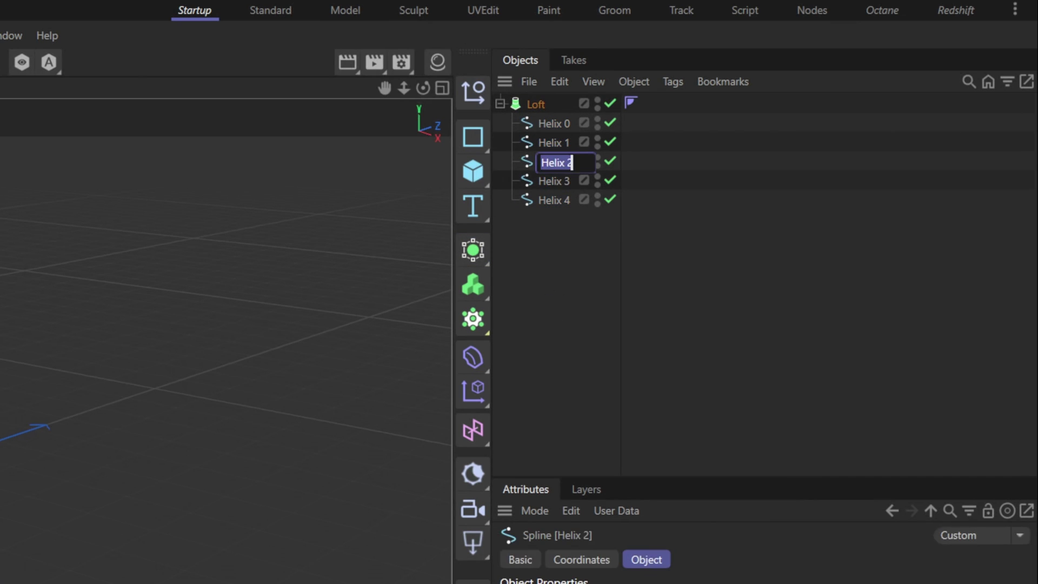
{"action": "type", "text": "mid"}
{"action": "double_click", "coordinate": [555, 144]}
{"action": "type", "text": "+1"}
{"action": "double_click", "coordinate": [550, 124]}
{"action": "type", "text": "+2"}
{"action": "double_click", "coordinate": [557, 182]}
{"action": "type", "text": "-1"}
{"action": "double_click", "coordinate": [550, 201]}
{"action": "type", "text": "-2"}
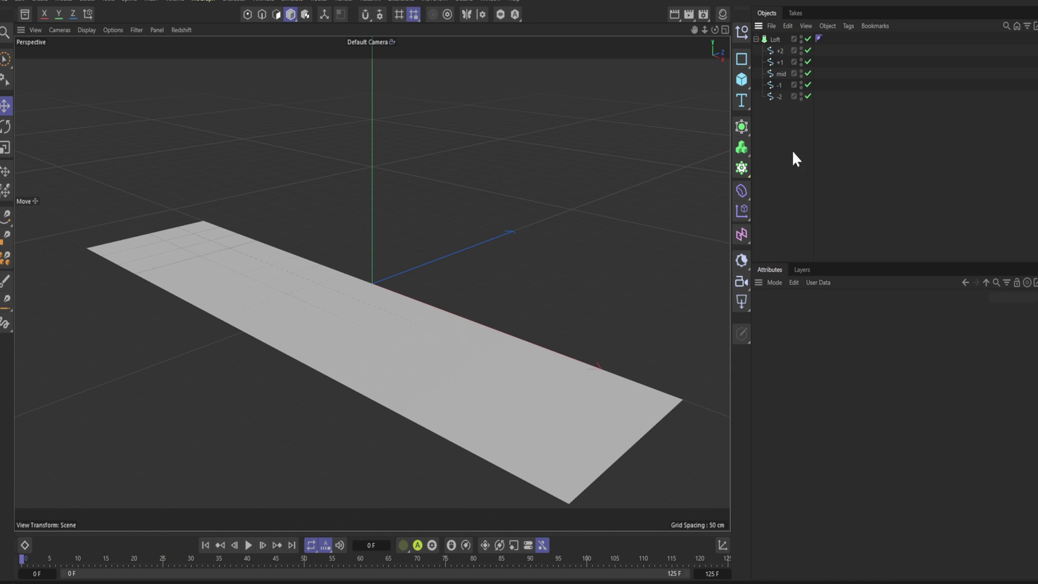
Scale all points of the five splines together to lengthen the lofted strip into a broad surface.
{"action": "left_click_drag", "start_coordinate": [793, 151], "coordinate": [774, 49]}
{"action": "left_click", "coordinate": [246, 13]}
{"action": "key", "text": "ctrl+a"}
{"action": "key", "text": "t"}
{"action": "mouse_move", "coordinate": [361, 285]}
{"action": "left_mouse_down"}
{"action": "mouse_move", "coordinate": [432, 252]}
{"action": "mouse_move", "coordinate": [480, 248]}
{"action": "mouse_move", "coordinate": [491, 275]}
{"action": "left_mouse_up"}
{"action": "scroll", "coordinate": [426, 292], "scroll_direction": "down", "scroll_amount": 5}
Raise the points of the mid spline vertically to form a hump in the surface.
{"action": "key", "text": "9"}
{"action": "left_click", "coordinate": [622, 217]}
{"action": "left_click", "coordinate": [781, 73]}
{"action": "mouse_move", "coordinate": [379, 308]}
{"action": "left_mouse_down", "text": "alt"}
{"action": "mouse_move", "coordinate": [371, 286]}
{"action": "mouse_move", "coordinate": [399, 215]}
{"action": "left_mouse_up", "text": "alt"}
{"action": "left_click_drag", "start_coordinate": [396, 155], "coordinate": [393, 124]}
Select a single point of the mid spline and rotate it about the vertical axis to curve the ridge.
{"action": "left_click_drag", "start_coordinate": [400, 209], "coordinate": [340, 217], "text": "alt"}
{"action": "left_click", "coordinate": [369, 222]}
{"action": "key", "text": "r"}
{"action": "left_click", "coordinate": [443, 173]}
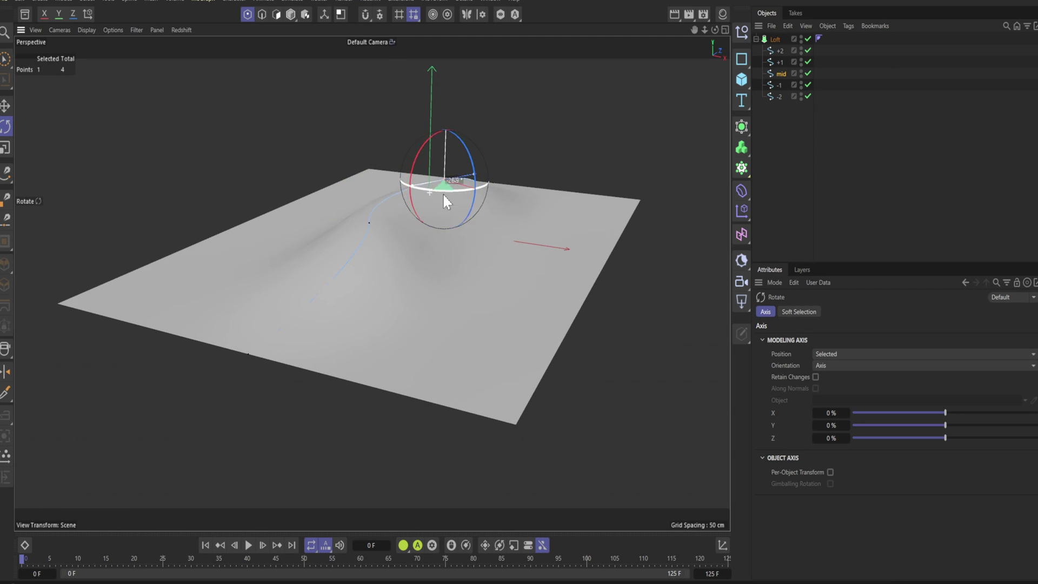
Duplicate the mid spline directly above the original inside the Loft.
{"action": "left_click_drag", "start_coordinate": [782, 73], "coordinate": [787, 69], "text": "ctrl"}
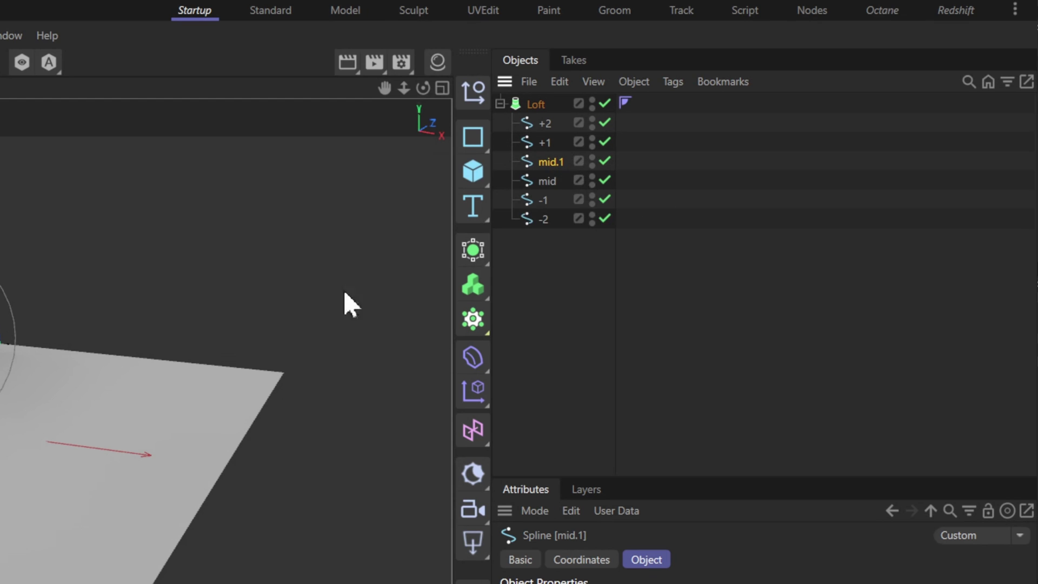
{"action": "left_click_drag", "start_coordinate": [669, 154], "coordinate": [548, 209], "text": "alt"}
{"action": "left_click", "coordinate": [807, 163]}
Reposition the inner points of the ridge spline and its neighbouring splines to shape the dune's crest and slopes.
{"action": "mouse_move", "coordinate": [465, 230]}
{"action": "left_mouse_down", "text": "alt"}
{"action": "mouse_move", "coordinate": [443, 269]}
{"action": "mouse_move", "coordinate": [508, 266]}
{"action": "mouse_move", "coordinate": [449, 251]}
{"action": "left_mouse_up", "text": "alt"}
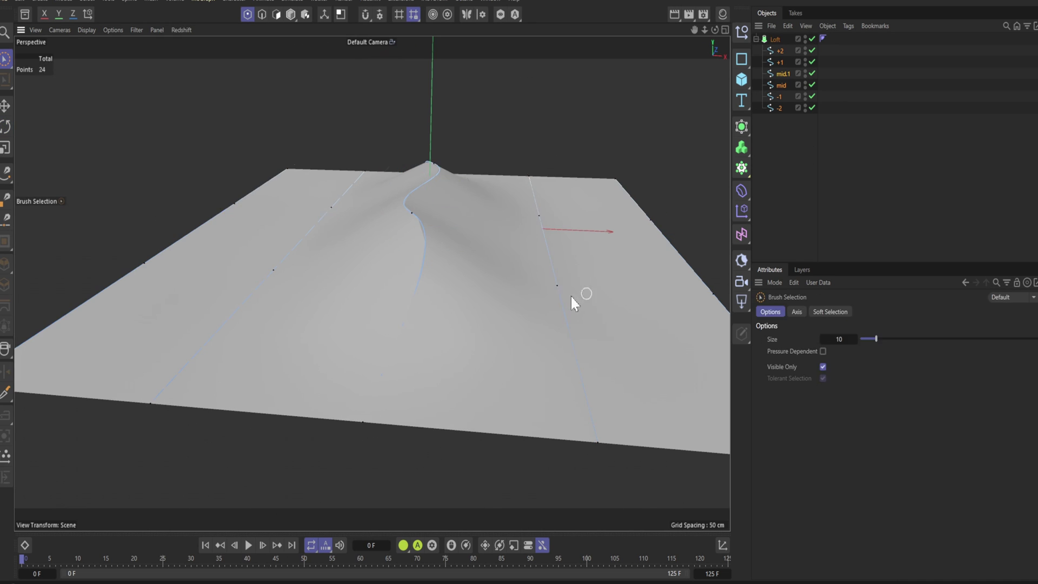
{"action": "left_click_drag", "start_coordinate": [559, 284], "coordinate": [549, 215]}
{"action": "left_click_drag", "start_coordinate": [587, 246], "coordinate": [543, 244]}
{"action": "left_click_drag", "start_coordinate": [418, 215], "coordinate": [434, 165]}
{"action": "mouse_move", "coordinate": [469, 185]}
{"action": "left_mouse_down"}
{"action": "mouse_move", "coordinate": [481, 185]}
{"action": "mouse_move", "coordinate": [470, 184]}
{"action": "left_mouse_up"}
{"action": "left_click_drag", "start_coordinate": [472, 139], "coordinate": [477, 132]}
{"action": "left_click_drag", "start_coordinate": [331, 207], "coordinate": [274, 269]}
{"action": "left_click_drag", "start_coordinate": [351, 189], "coordinate": [376, 156]}
Extend all six splines lengthwise by pulling out a new end point on each.
{"action": "mouse_move", "coordinate": [461, 263]}
{"action": "left_mouse_down", "text": "alt"}
{"action": "mouse_move", "coordinate": [465, 235]}
{"action": "mouse_move", "coordinate": [513, 267]}
{"action": "mouse_move", "coordinate": [514, 285]}
{"action": "left_mouse_up", "text": "alt"}
{"action": "scroll", "coordinate": [507, 364], "scroll_direction": "down", "scroll_amount": 5}
{"action": "mouse_move", "coordinate": [508, 364]}
{"action": "left_mouse_down", "text": "alt"}
{"action": "mouse_move", "coordinate": [501, 338]}
{"action": "mouse_move", "coordinate": [626, 210]}
{"action": "mouse_move", "coordinate": [602, 260]}
{"action": "mouse_move", "coordinate": [431, 158]}
{"action": "left_mouse_up", "text": "alt"}
{"action": "left_click", "coordinate": [602, 260]}
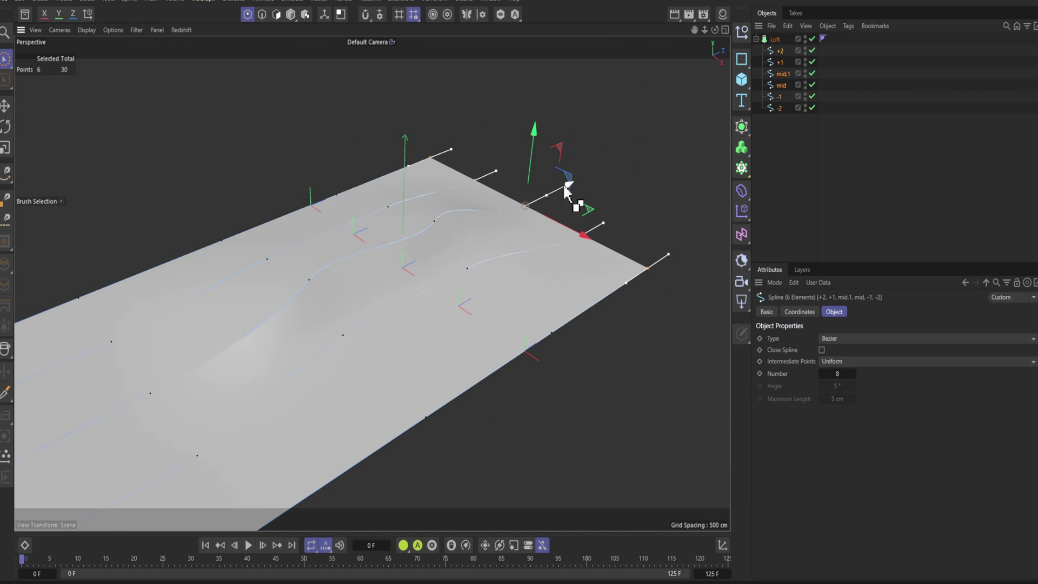
{"action": "left_click_drag", "start_coordinate": [564, 188], "coordinate": [595, 168]}
{"action": "left_click_drag", "start_coordinate": [476, 200], "coordinate": [526, 210], "text": "alt"}
Turn off Visible Only for the Brush Selection tool and deselect the splines.
{"action": "key", "text": "e"}
{"action": "key", "text": "9"}
{"action": "left_click", "coordinate": [823, 367]}
{"action": "key", "text": "e"}
{"action": "left_click", "coordinate": [781, 162]}
{"action": "left_click_drag", "start_coordinate": [465, 281], "coordinate": [454, 248], "text": "alt"}
Set the Loft's Subdivision U to 100 and V to 20, using Quick Shading (Lines) before returning to Quick Shading.
{"action": "left_click", "coordinate": [86, 31]}
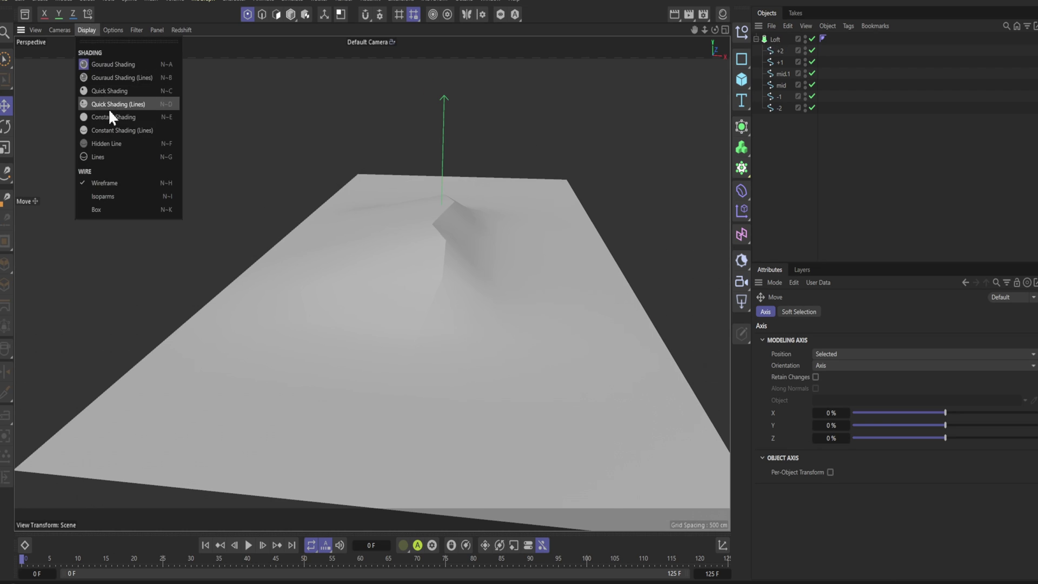
{"action": "left_click", "coordinate": [108, 104]}
{"action": "left_click", "coordinate": [776, 40]}
{"action": "mouse_move", "coordinate": [891, 339]}
{"action": "left_mouse_down"}
{"action": "mouse_move", "coordinate": [1037, 340]}
{"action": "mouse_move", "coordinate": [898, 352]}
{"action": "left_mouse_up"}
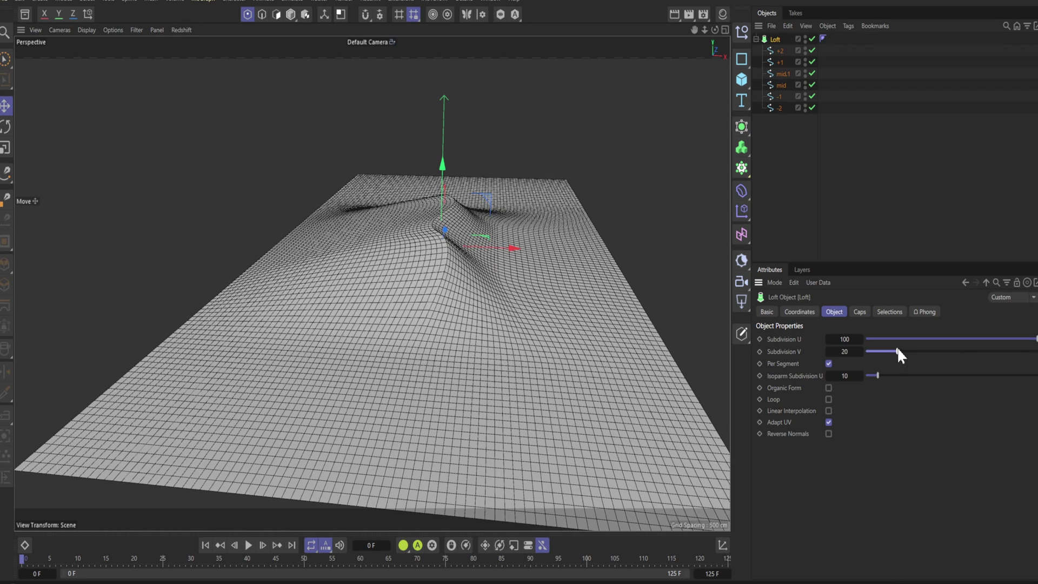
{"action": "left_click", "coordinate": [87, 30]}
{"action": "left_click", "coordinate": [105, 91]}
Select all six splines and shift their ridge points sideways to give the crest a stronger S-curve.
{"action": "left_click", "coordinate": [781, 51]}
{"action": "left_click", "coordinate": [779, 109], "text": "shift"}
{"action": "key", "text": "r"}
{"action": "key", "text": "9"}
{"action": "left_click_drag", "start_coordinate": [466, 208], "coordinate": [463, 190], "text": "alt"}
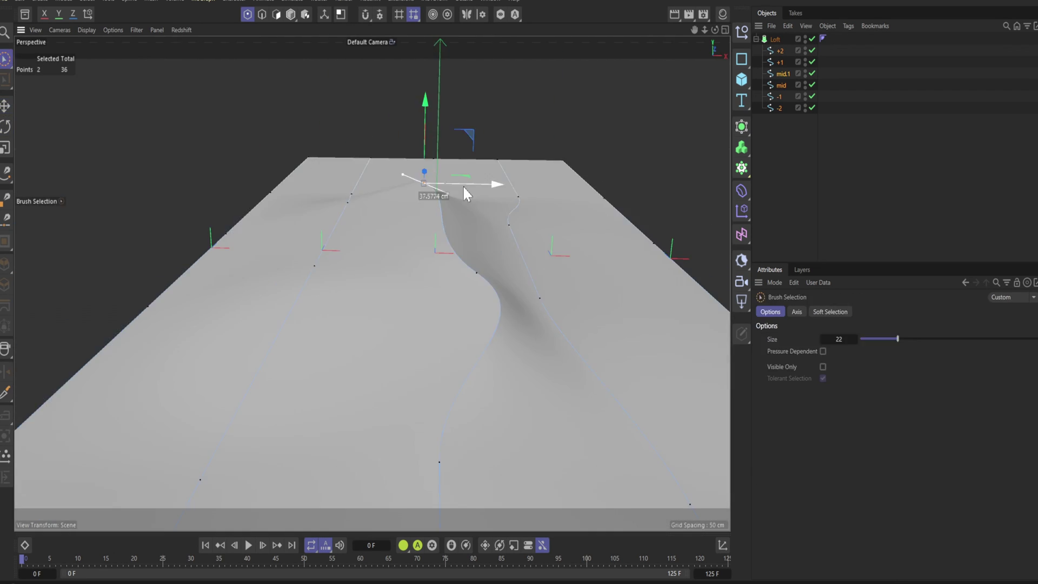
{"action": "left_click", "coordinate": [342, 208]}
{"action": "left_click_drag", "start_coordinate": [343, 216], "coordinate": [303, 238], "text": "alt"}
{"action": "left_click", "coordinate": [275, 258]}
{"action": "left_click_drag", "start_coordinate": [321, 222], "coordinate": [411, 228]}
Raise a point on the far part of the dune to form a peak, and deselect everything.
{"action": "left_click", "coordinate": [486, 179]}
{"action": "left_click_drag", "start_coordinate": [530, 141], "coordinate": [530, 126]}
{"action": "left_click_drag", "start_coordinate": [520, 163], "coordinate": [465, 174], "text": "alt"}
{"action": "left_click", "coordinate": [785, 162]}
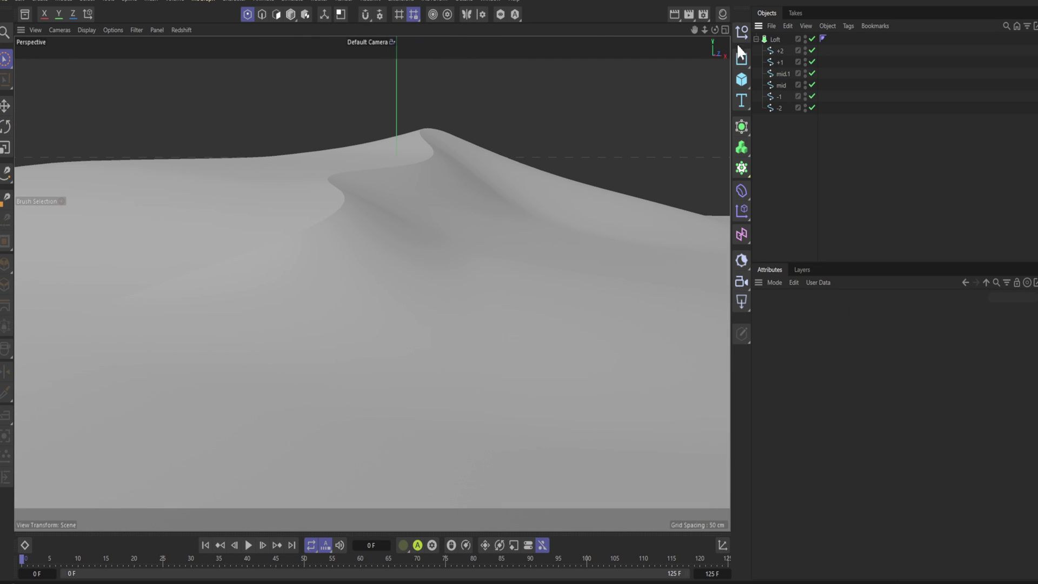
Place the Loft inside a new Null and wrap it in a Subdivision Surface.
{"action": "left_click", "coordinate": [739, 38]}
{"action": "left_click_drag", "start_coordinate": [773, 37], "coordinate": [774, 37]}
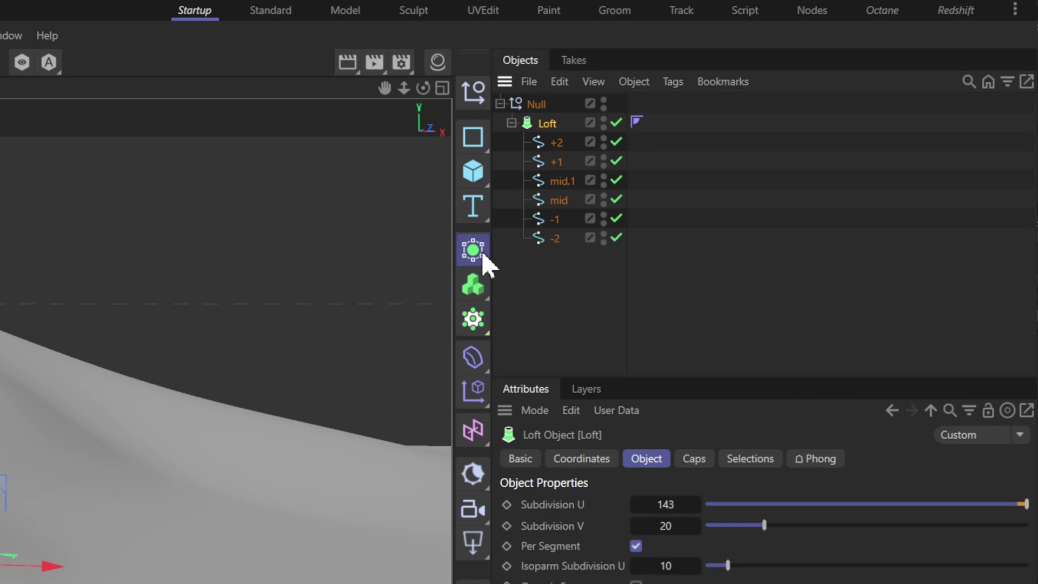
{"action": "left_click", "coordinate": [475, 252], "text": "alt"}
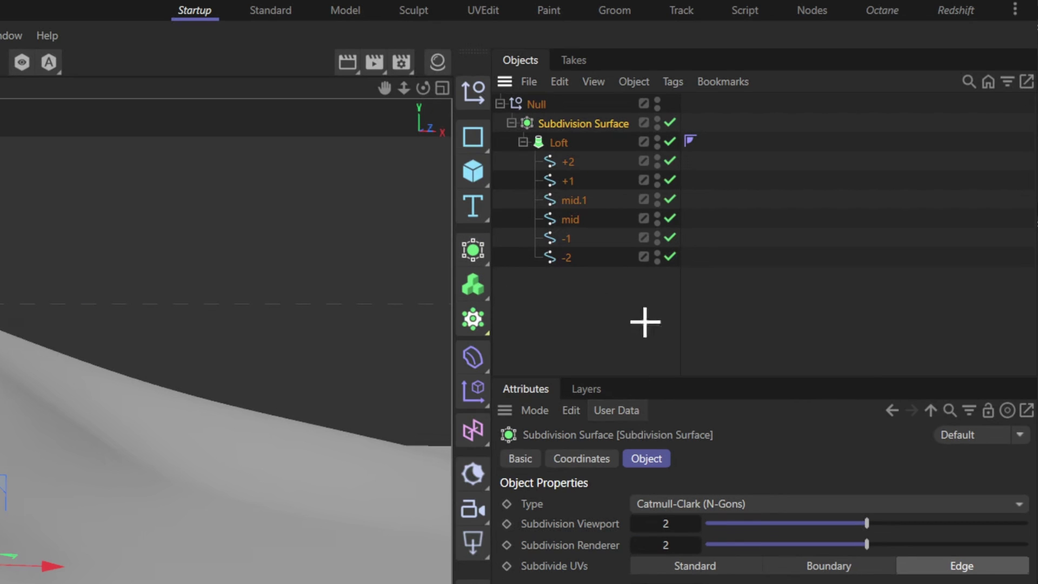
Add a Displacer deformer as a child of the Null, above the Subdivision Surface.
{"action": "left_click", "coordinate": [534, 105]}
{"action": "left_click", "coordinate": [472, 356]}
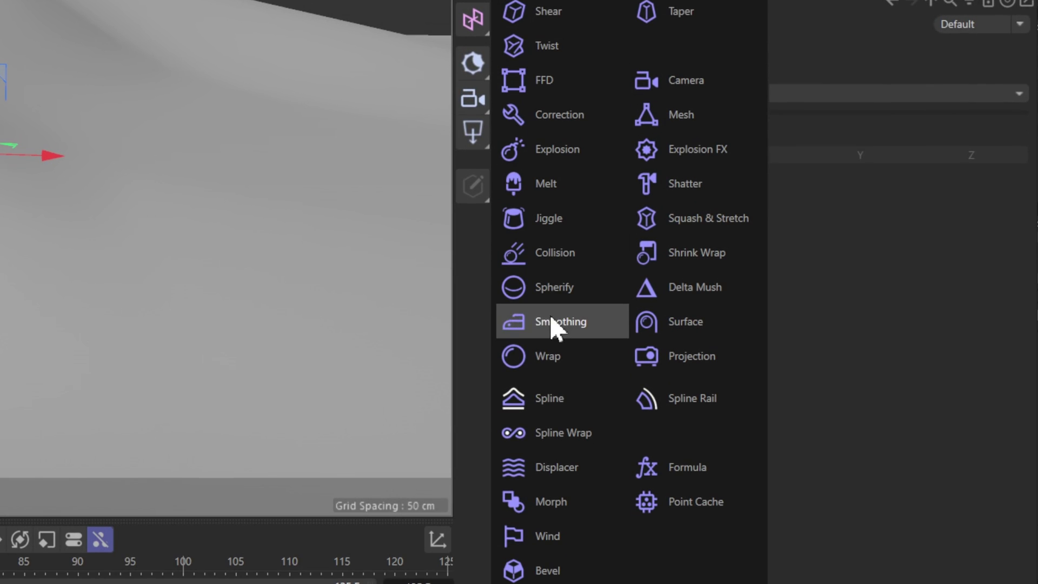
{"action": "left_click", "coordinate": [557, 467]}
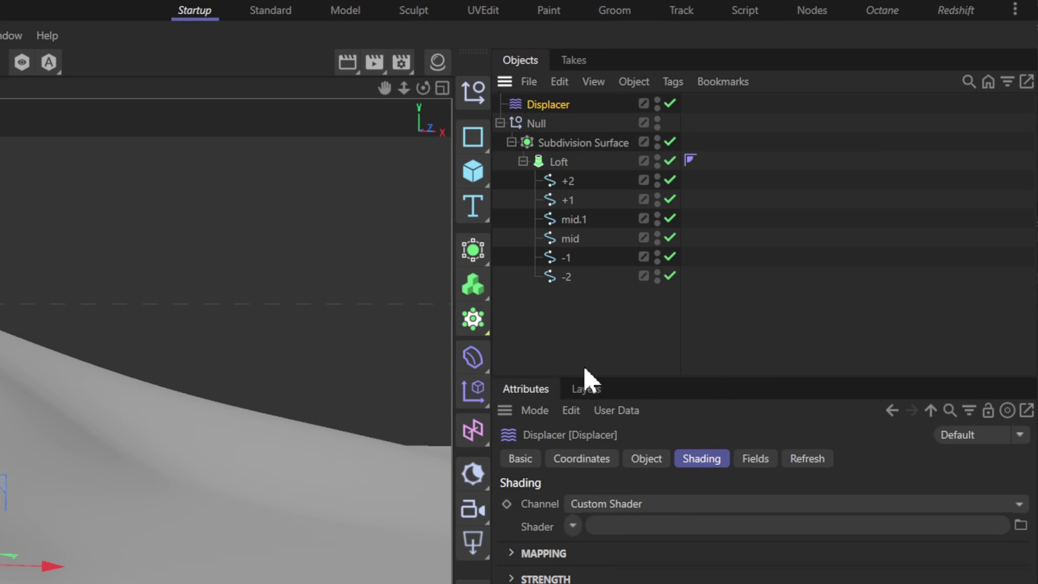
{"action": "left_click_drag", "start_coordinate": [536, 126], "coordinate": [541, 135]}
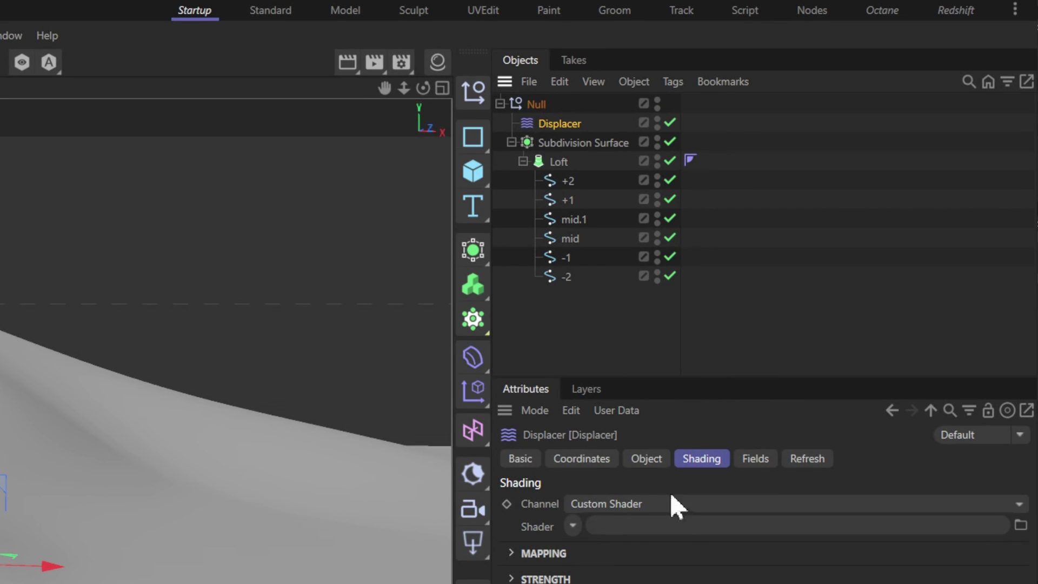
Assign a Noise shader to the Displacer and set its direction to Planar.
{"action": "left_click", "coordinate": [573, 525]}
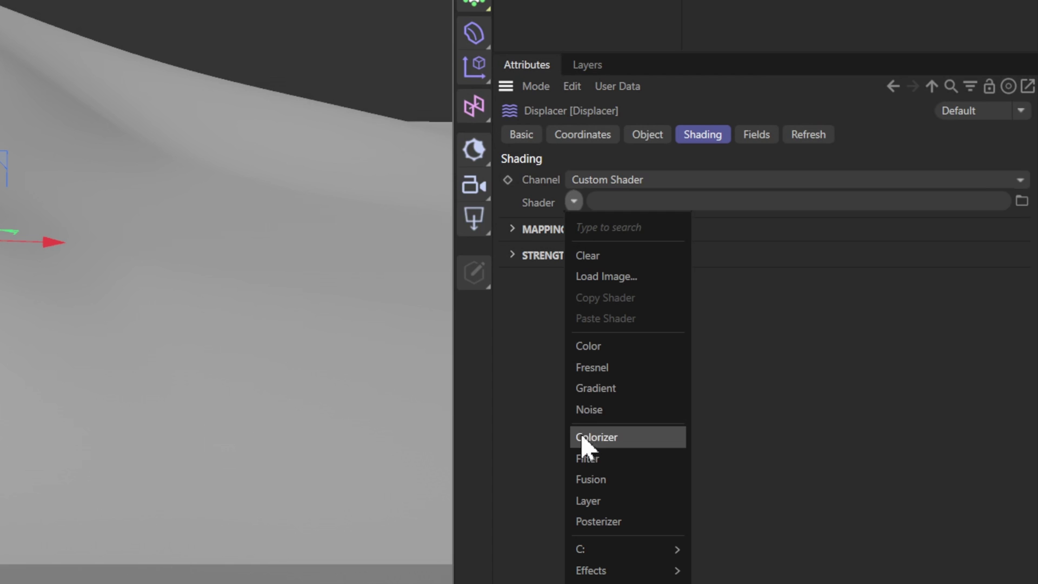
{"action": "left_click", "coordinate": [591, 411]}
{"action": "left_click", "coordinate": [652, 139]}
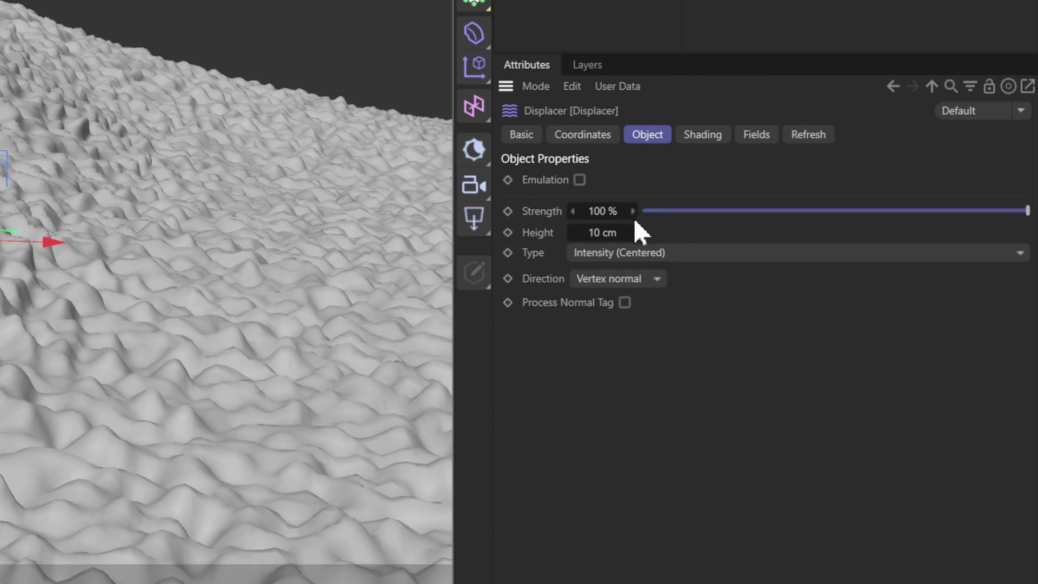
{"action": "left_click", "coordinate": [616, 270]}
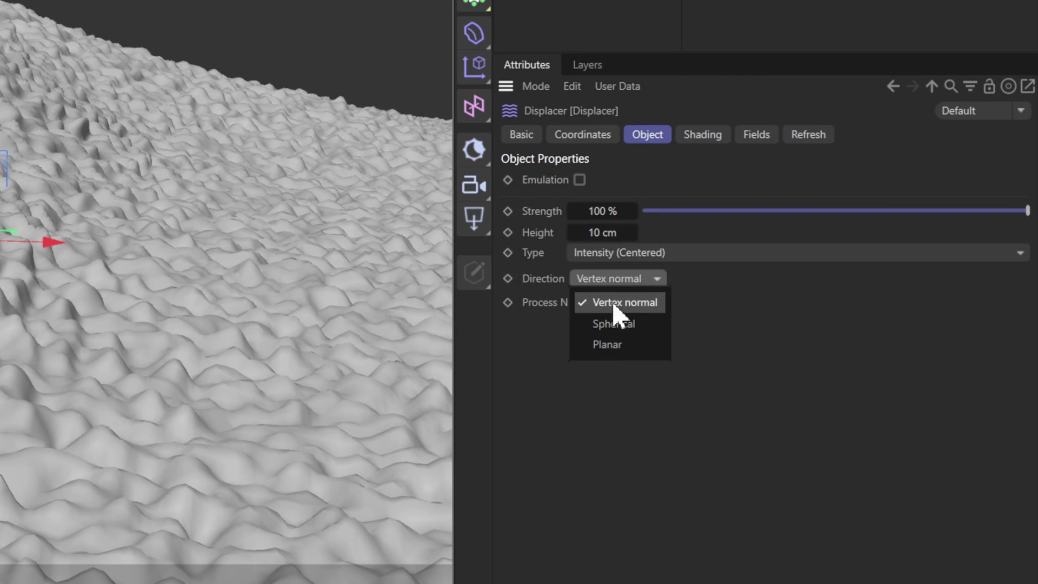
{"action": "left_click", "coordinate": [610, 345]}
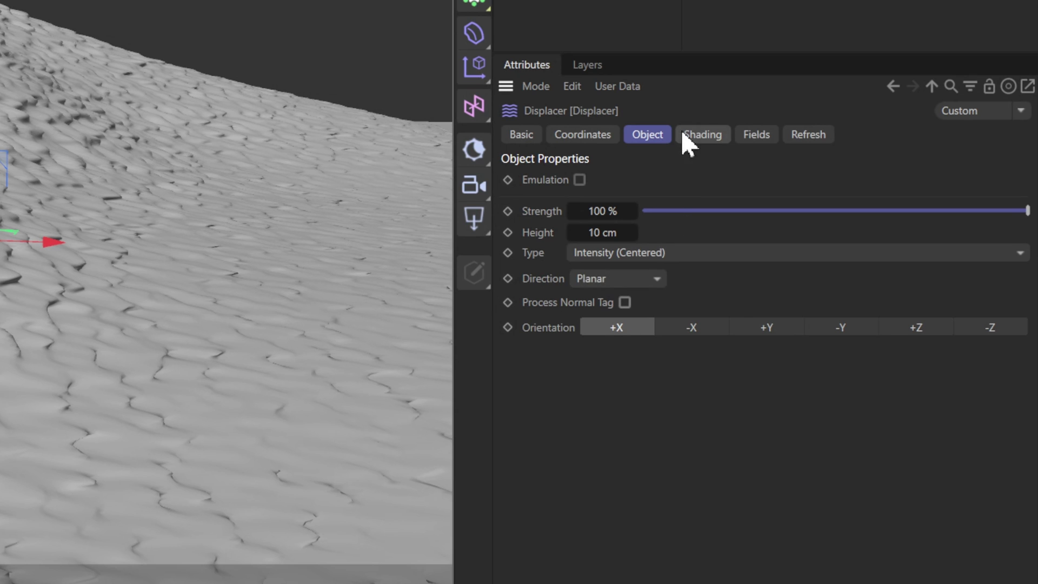
Add the mid.1 spline as a field of the Displacer and show its layer settings.
{"action": "left_click", "coordinate": [757, 134]}
{"action": "left_click_drag", "start_coordinate": [573, 130], "coordinate": [613, 462]}
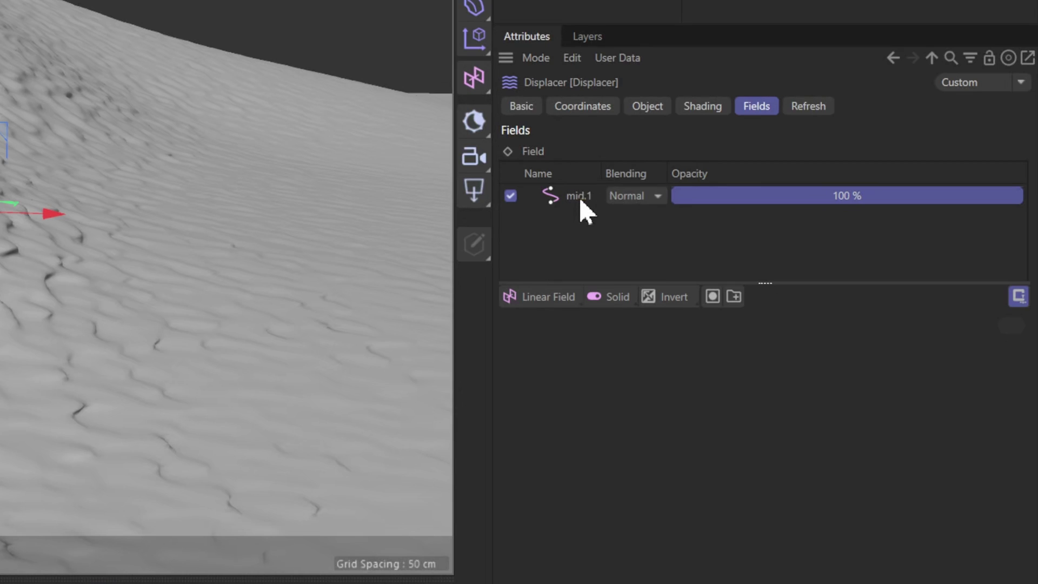
{"action": "left_click", "coordinate": [581, 198]}
{"action": "left_click", "coordinate": [601, 350]}
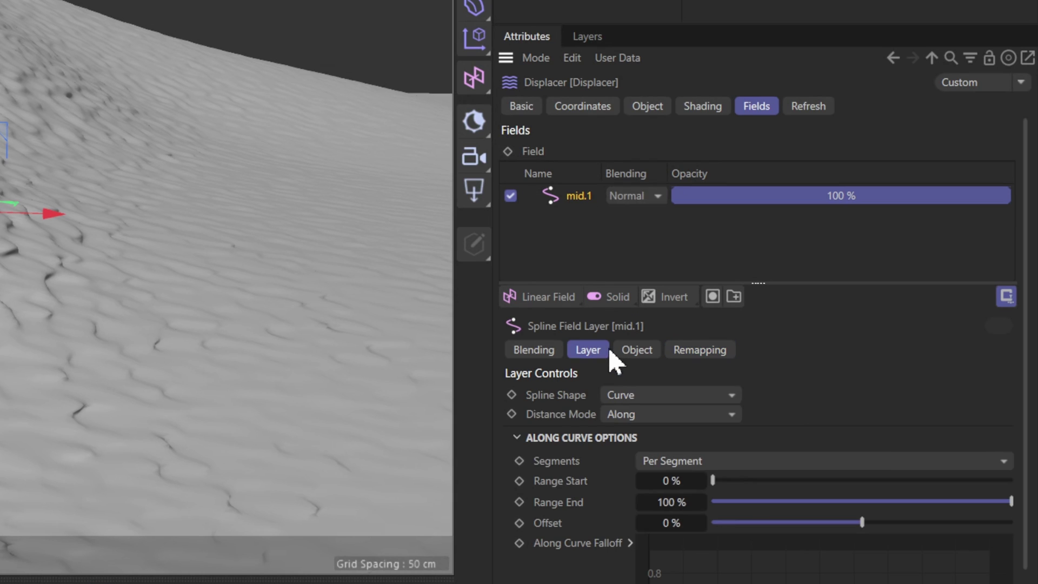
Change the spline field's shape to Mask and set its falloff distance to 32 cm.
{"action": "left_click", "coordinate": [633, 397]}
{"action": "left_click", "coordinate": [633, 440]}
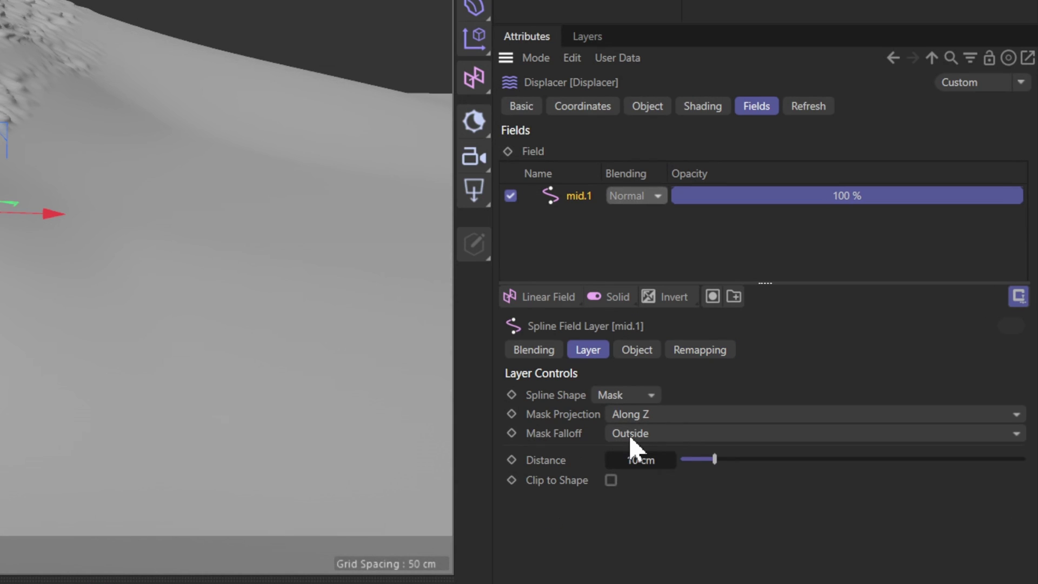
{"action": "left_click_drag", "start_coordinate": [702, 457], "coordinate": [665, 462]}
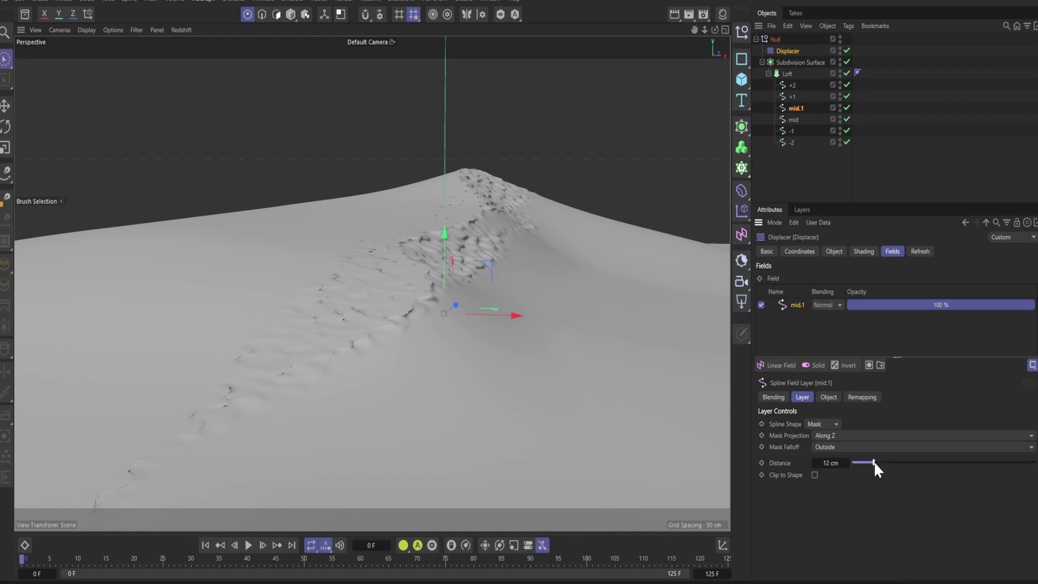
{"action": "left_click_drag", "start_coordinate": [846, 472], "coordinate": [914, 476]}
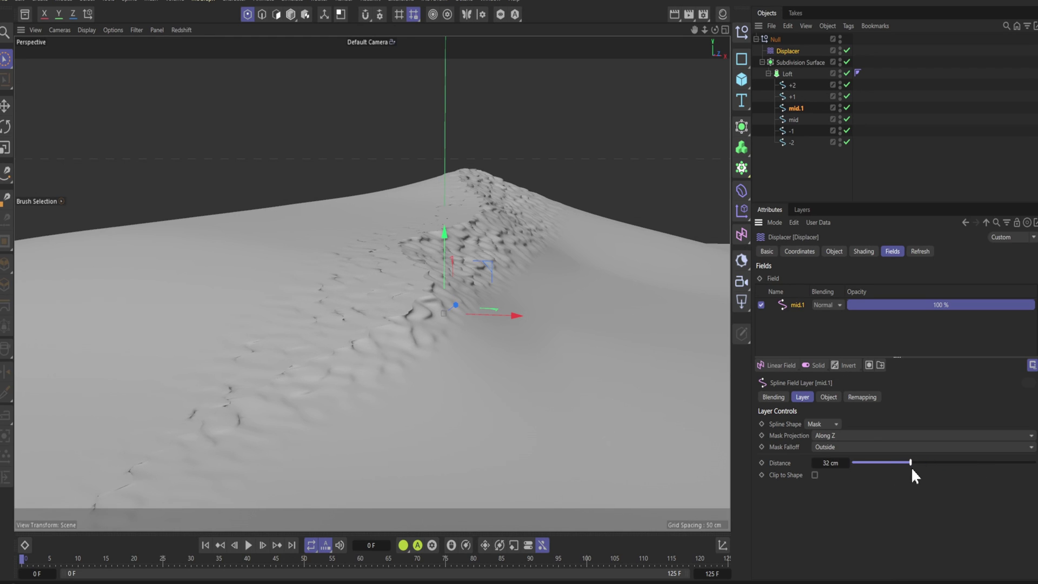
Set the Displacer noise's global scale to 1935 % and its third relative scale value to 22 %.
{"action": "left_click", "coordinate": [871, 251]}
{"action": "left_click", "coordinate": [808, 313]}
{"action": "mouse_move", "coordinate": [856, 424]}
{"action": "left_mouse_down"}
{"action": "mouse_move", "coordinate": [887, 423]}
{"action": "mouse_move", "coordinate": [860, 423]}
{"action": "left_mouse_up"}
{"action": "mouse_move", "coordinate": [938, 436]}
{"action": "left_mouse_down"}
{"action": "mouse_move", "coordinate": [897, 435]}
{"action": "mouse_move", "coordinate": [907, 435]}
{"action": "left_mouse_up"}
{"action": "left_click_drag", "start_coordinate": [856, 424], "coordinate": [919, 423]}
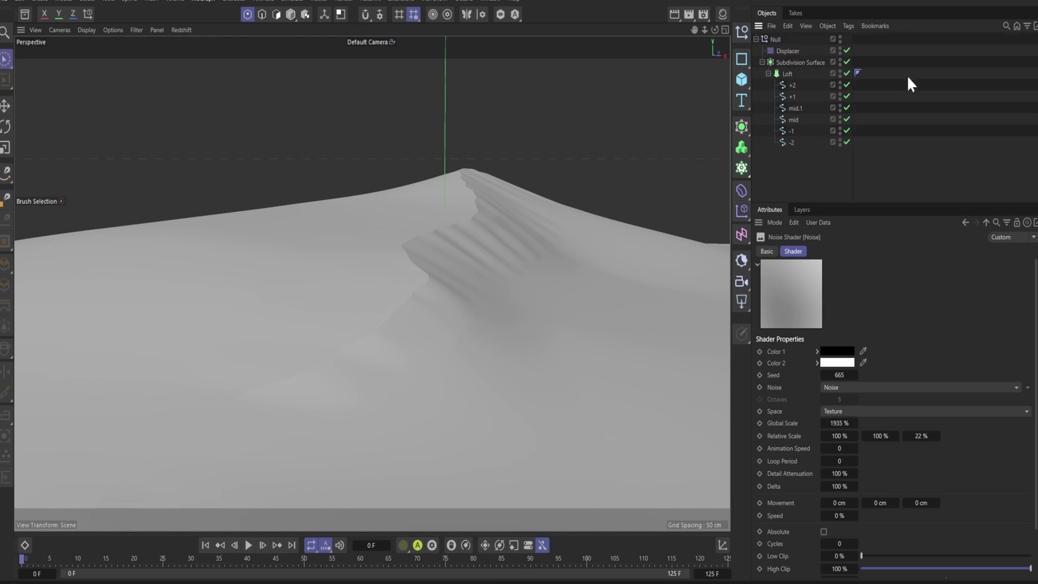
Duplicate the Displacer and give the copy's noise the Naki type with a 3008 % global scale.
{"action": "left_click", "coordinate": [788, 51]}
{"action": "left_click", "coordinate": [892, 251]}
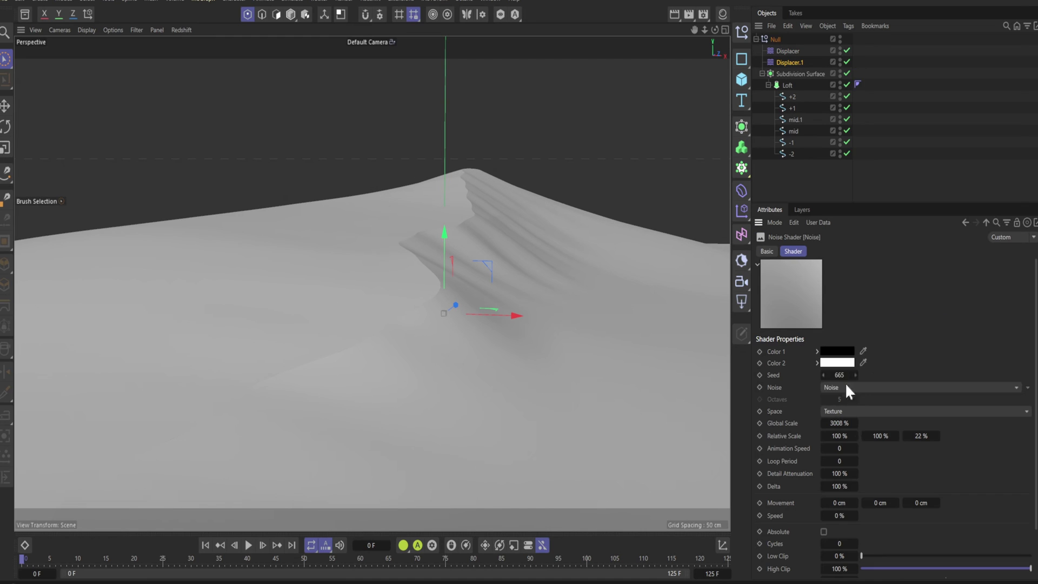
{"action": "left_click", "coordinate": [845, 388]}
{"action": "left_click", "coordinate": [851, 100]}
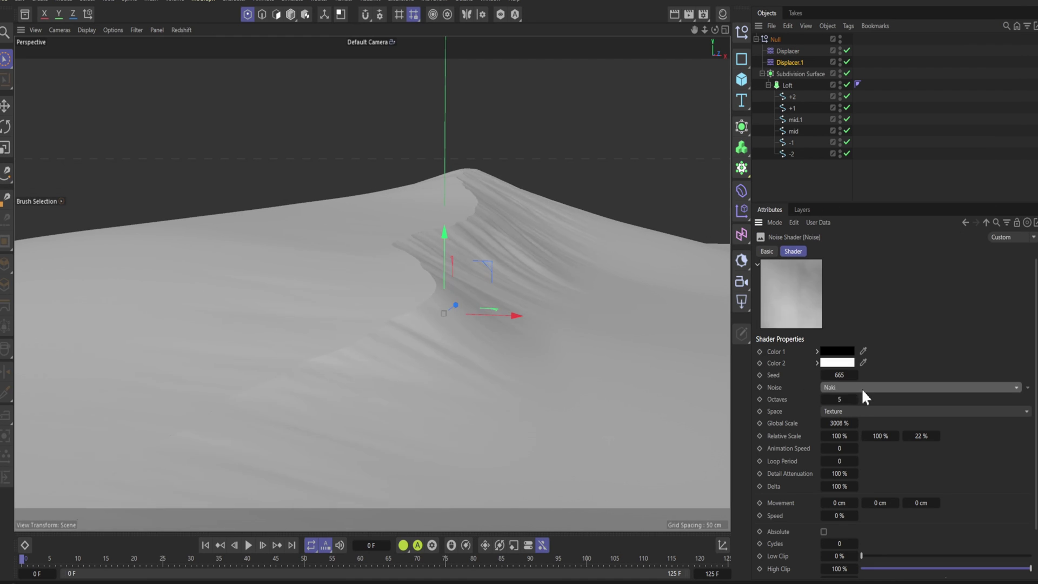
Set the duplicate's noise relative scale to 52 %, 19 % and 12 % and its type to Turbulence.
{"action": "left_click_drag", "start_coordinate": [938, 436], "coordinate": [933, 436]}
{"action": "left_click_drag", "start_coordinate": [896, 436], "coordinate": [830, 436]}
{"action": "left_click", "coordinate": [887, 386]}
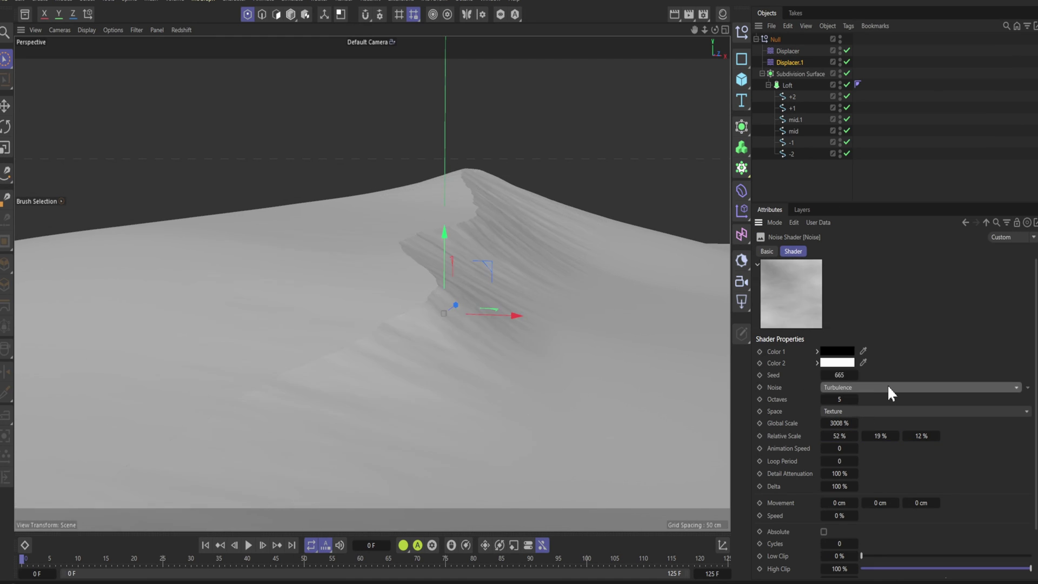
{"action": "scroll", "coordinate": [888, 387], "scroll_direction": "down", "scroll_amount": 6}
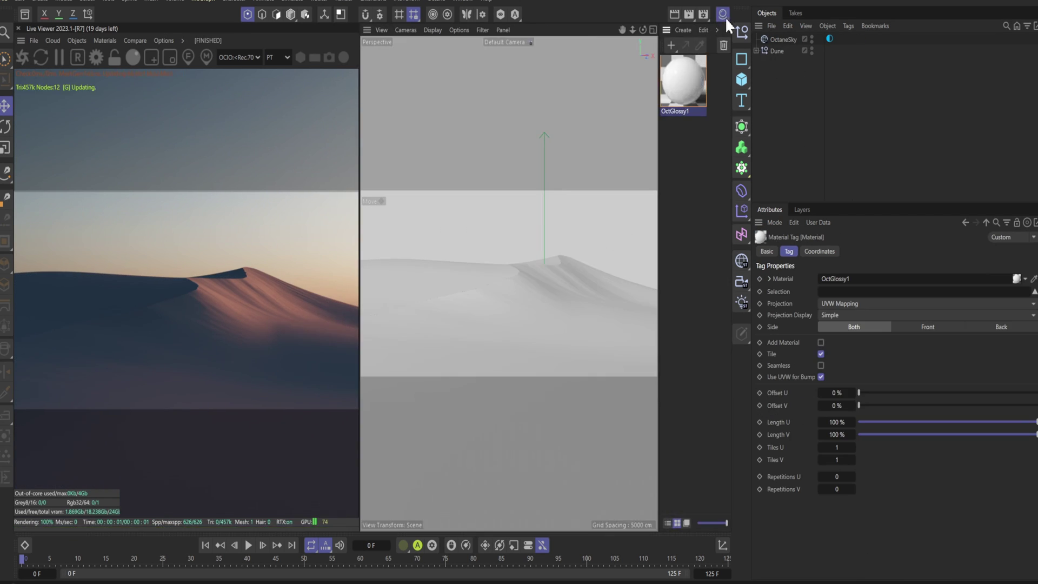
Expand the Dune group and open the OctGlossy1 material in the Octane Node Editor.
{"action": "left_click", "coordinate": [724, 17]}
{"action": "left_click", "coordinate": [757, 50]}
{"action": "double_click", "coordinate": [684, 81]}
{"action": "left_click", "coordinate": [710, 257]}
{"action": "left_click", "coordinate": [1013, 84]}
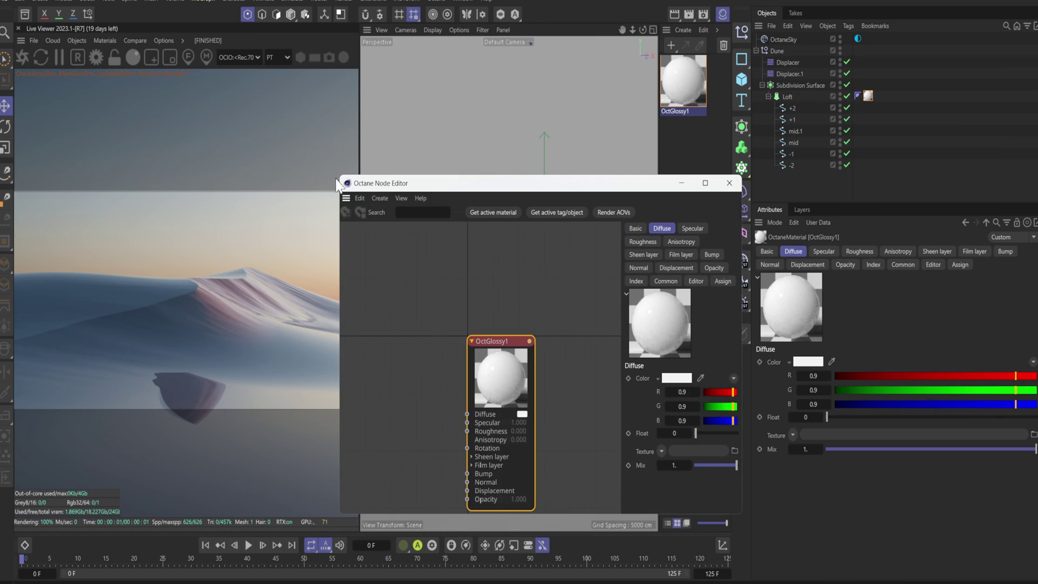
Set OctGlossy1's diffuse colour to R 0.9, G 0.731529, B 0.529093 and its roughness float to 0.848485.
{"action": "left_click_drag", "start_coordinate": [339, 177], "coordinate": [365, 147]}
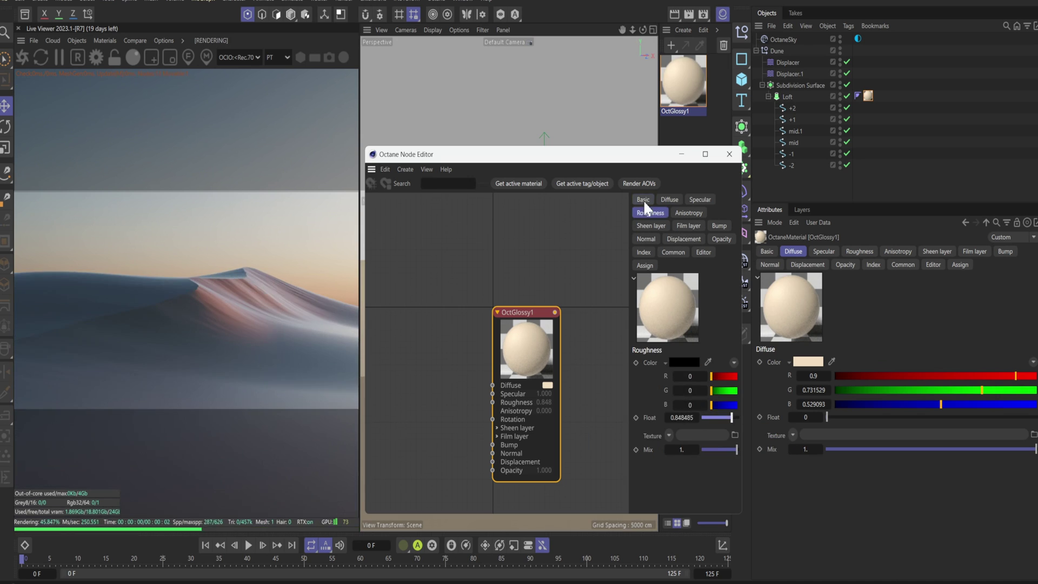
{"action": "left_click", "coordinate": [644, 199]}
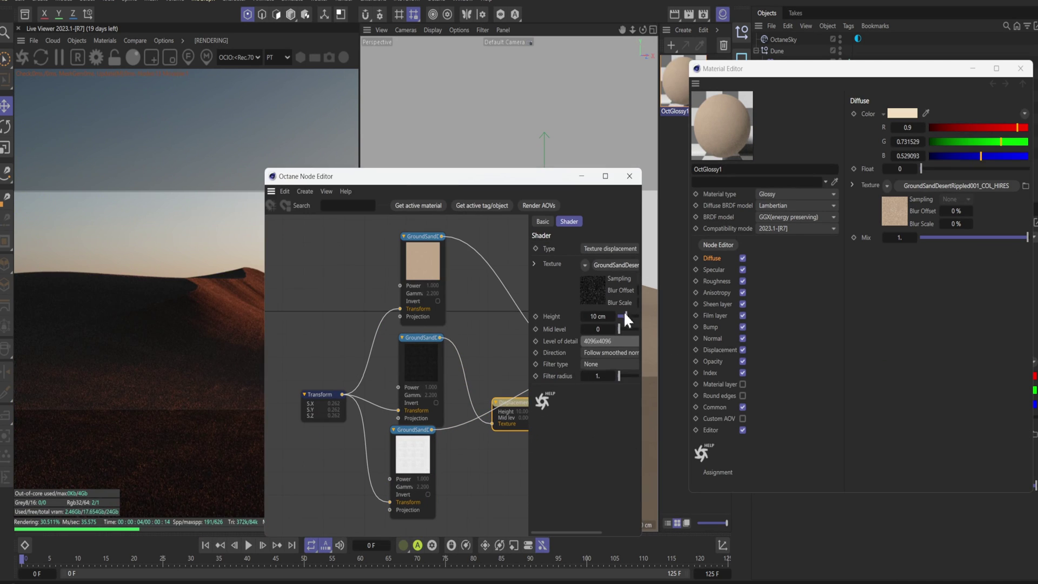
Reduce the texture displacement height to 1 cm and the shared texture Transform scale to 0.137891.
{"action": "left_click_drag", "start_coordinate": [626, 317], "coordinate": [619, 317]}
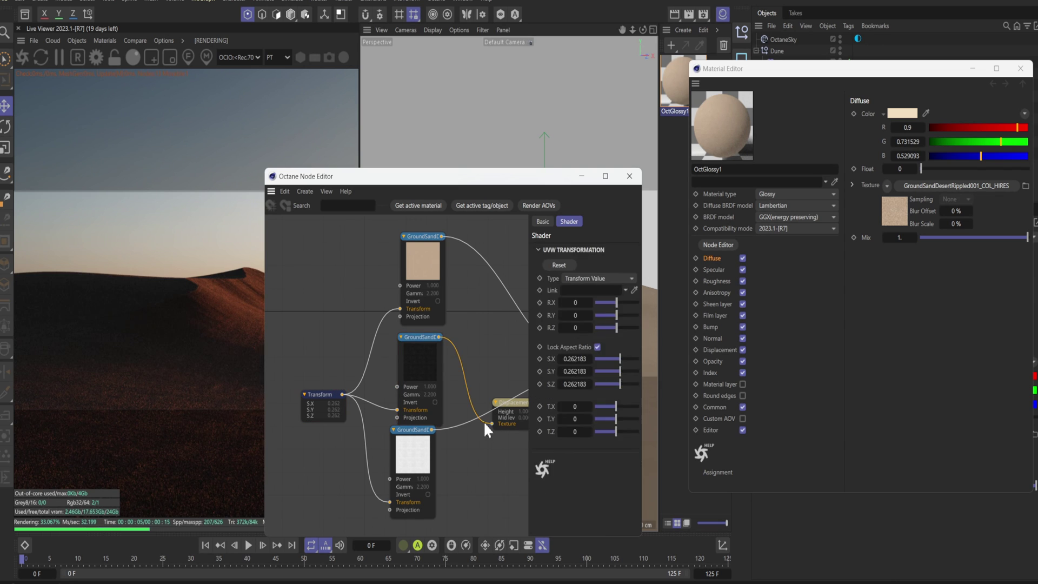
{"action": "left_click_drag", "start_coordinate": [631, 361], "coordinate": [627, 361]}
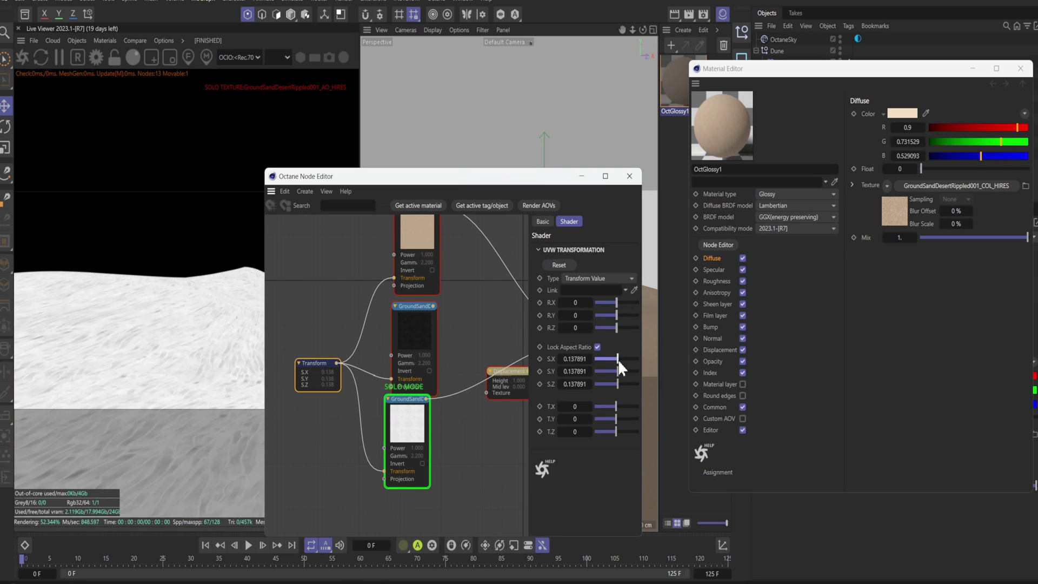
Reduce the shared texture Transform scale to about 0.065 and close the node and material editors.
{"action": "left_click_drag", "start_coordinate": [616, 358], "coordinate": [597, 359]}
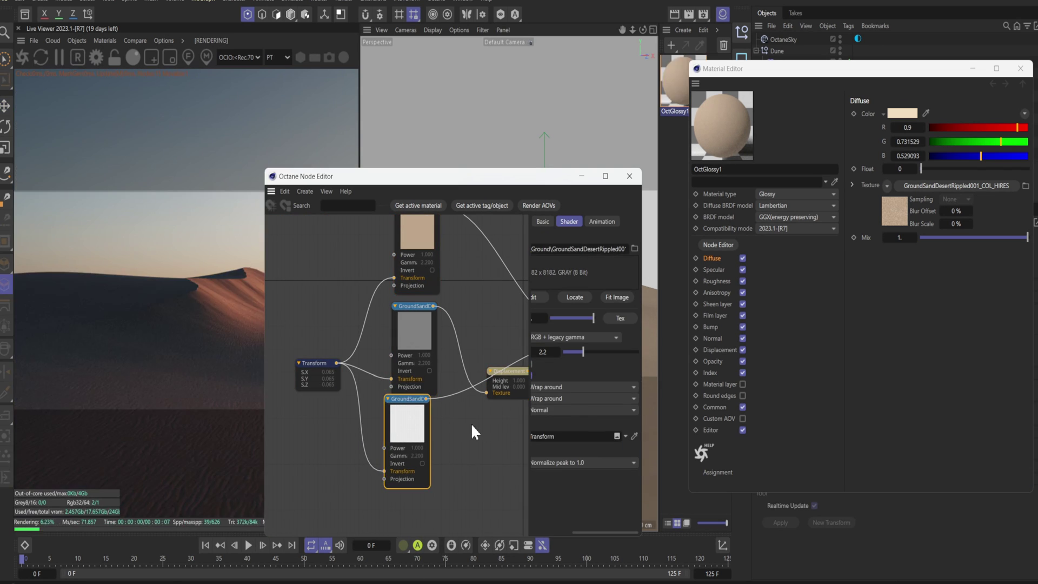
{"action": "left_click", "coordinate": [629, 176]}
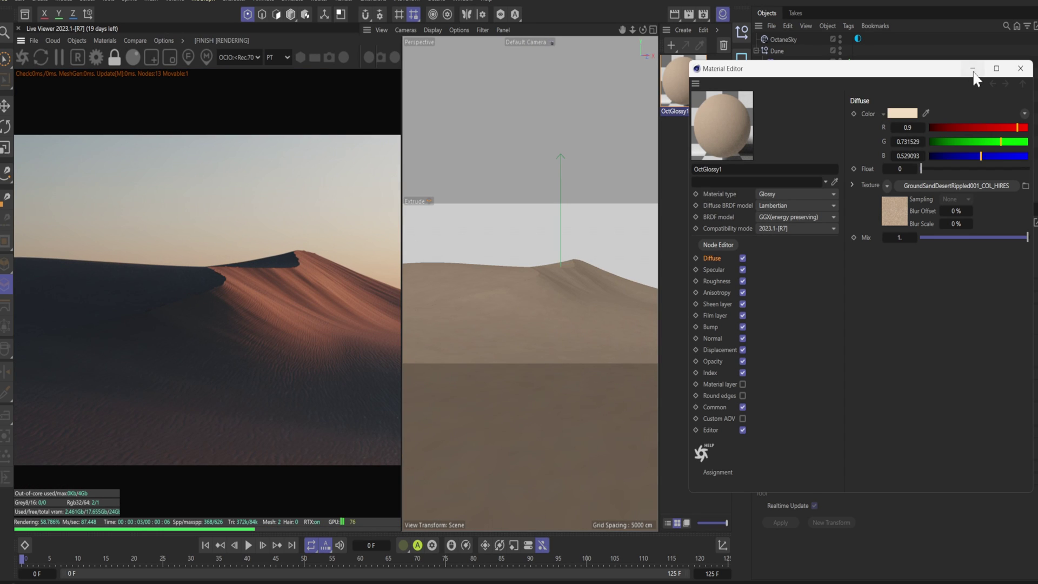
{"action": "left_click", "coordinate": [974, 69]}
{"action": "left_click", "coordinate": [722, 14]}
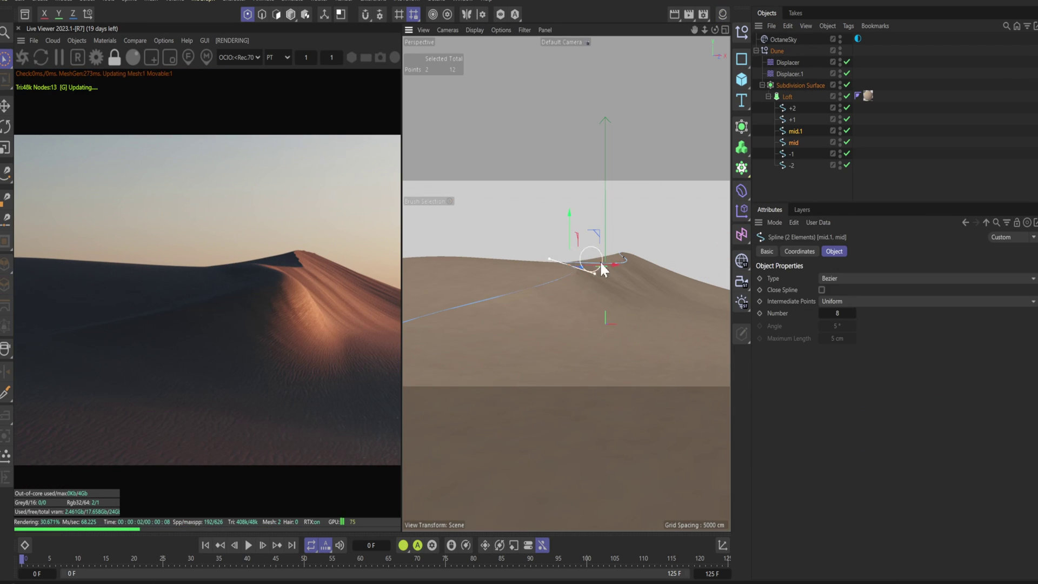
Rotate the selected crest points of the mid.1 and mid splines to reshape the dune's ridge line.
{"action": "key", "text": "r"}
{"action": "left_click_drag", "start_coordinate": [547, 266], "coordinate": [586, 279]}
{"action": "key", "text": "e"}
{"action": "key", "text": "r"}
{"action": "left_click", "coordinate": [806, 189]}
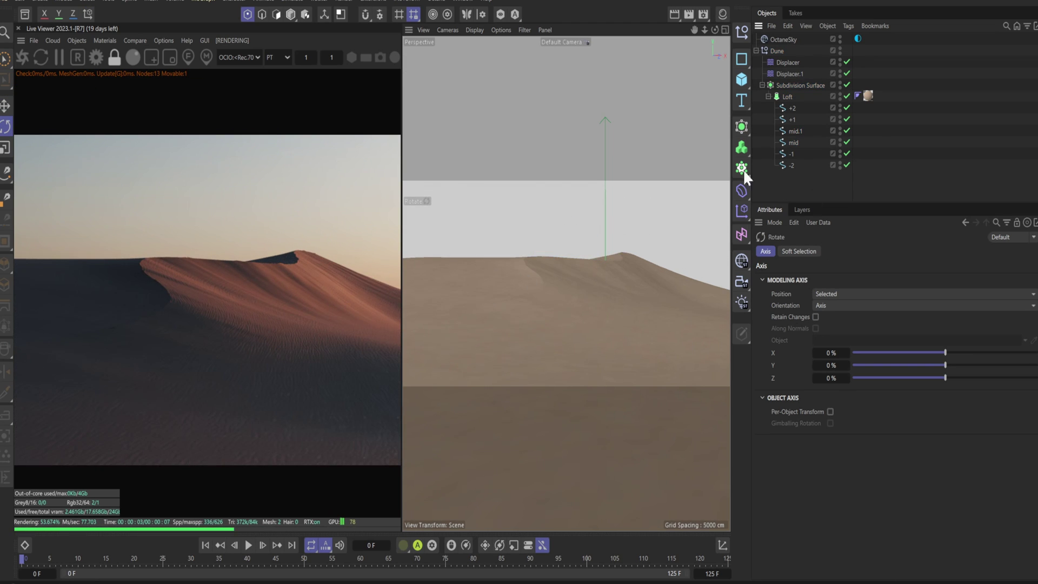
Cut new points into the mid.1 and mid splines near the dune's peak and lower the selected one.
{"action": "left_click", "coordinate": [796, 131]}
{"action": "left_click", "coordinate": [794, 143], "text": "shift"}
{"action": "key", "text": "k"}
{"action": "key", "text": "k"}
{"action": "left_click_drag", "start_coordinate": [590, 249], "coordinate": [597, 271]}
{"action": "left_click", "coordinate": [6, 59]}
{"action": "left_click", "coordinate": [595, 260]}
{"action": "left_click_drag", "start_coordinate": [594, 213], "coordinate": [595, 226]}
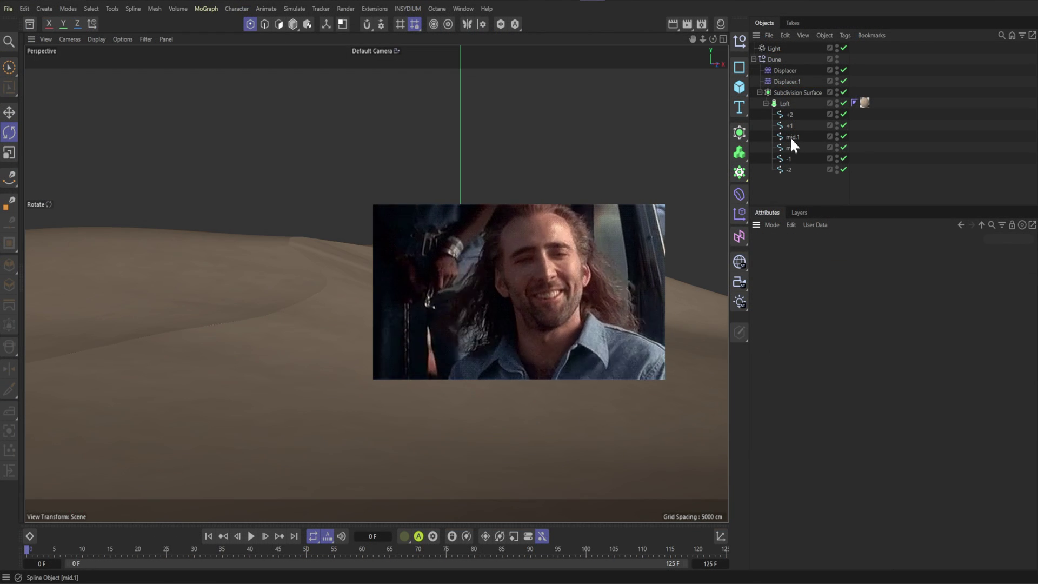
Create an instance of the mid.1 spline and place it in the Dune group above the Subdivision Surface.
{"action": "left_click", "coordinate": [790, 136]}
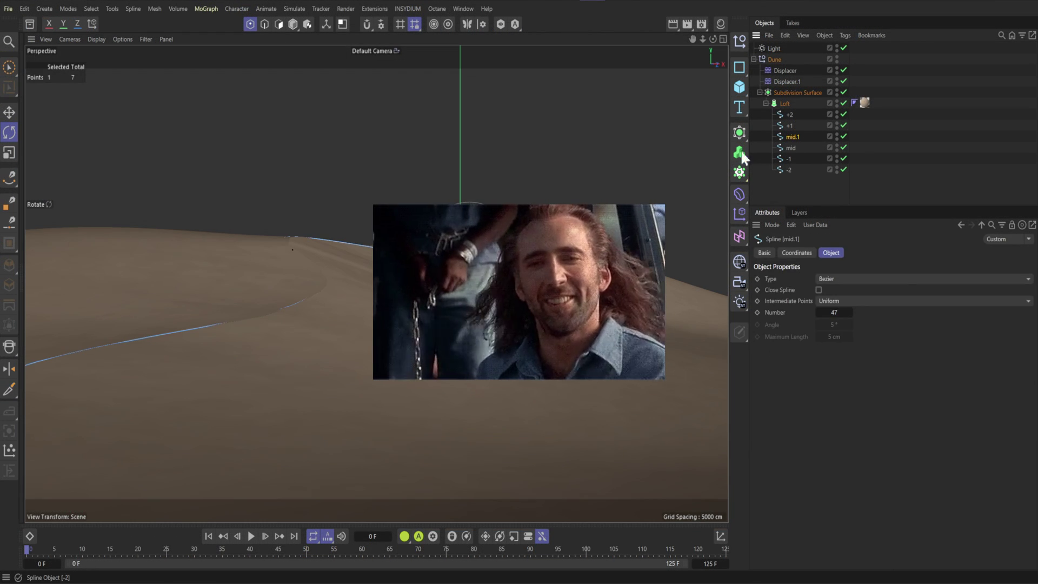
{"action": "left_click", "coordinate": [740, 134]}
{"action": "left_click", "coordinate": [786, 278]}
{"action": "left_click_drag", "start_coordinate": [783, 48], "coordinate": [787, 96]}
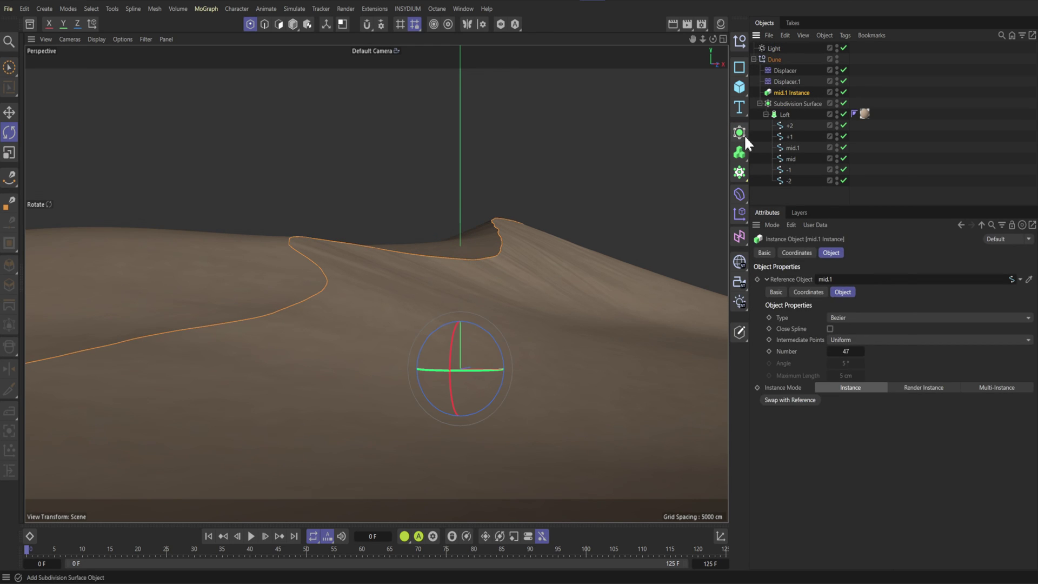
Add a Sweep generator to the Dune group with the mid.1 instance as its child.
{"action": "left_click", "coordinate": [744, 134]}
{"action": "left_click", "coordinate": [844, 196]}
{"action": "left_click_drag", "start_coordinate": [778, 50], "coordinate": [780, 93]}
{"action": "left_click", "coordinate": [787, 105], "text": "ctrl"}
{"action": "left_click", "coordinate": [739, 66]}
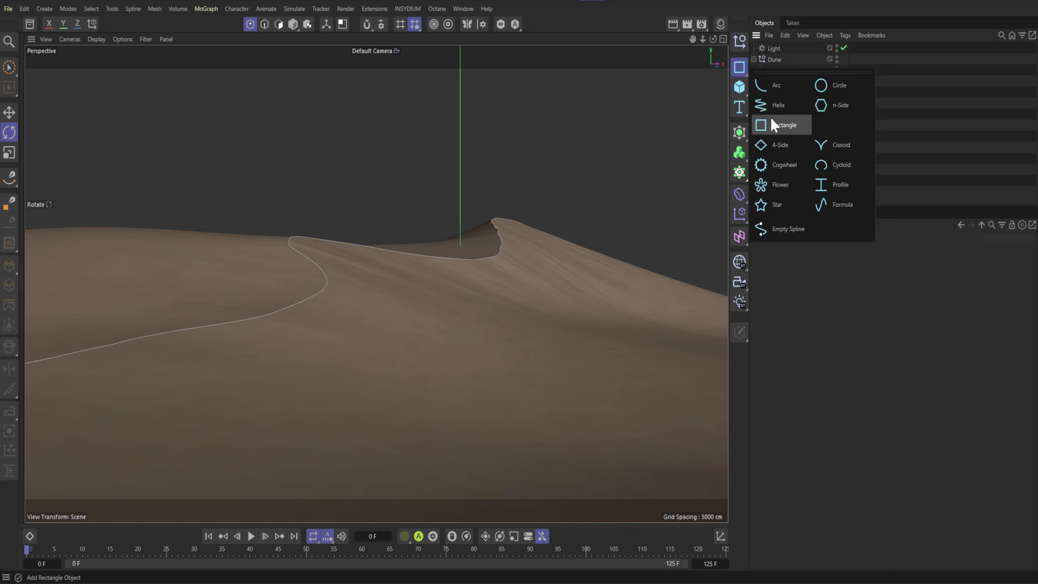
{"action": "left_click", "coordinate": [817, 104]}
{"action": "double_click", "coordinate": [835, 279]}
{"action": "type", "text": "1"}
{"action": "key", "text": "Return"}
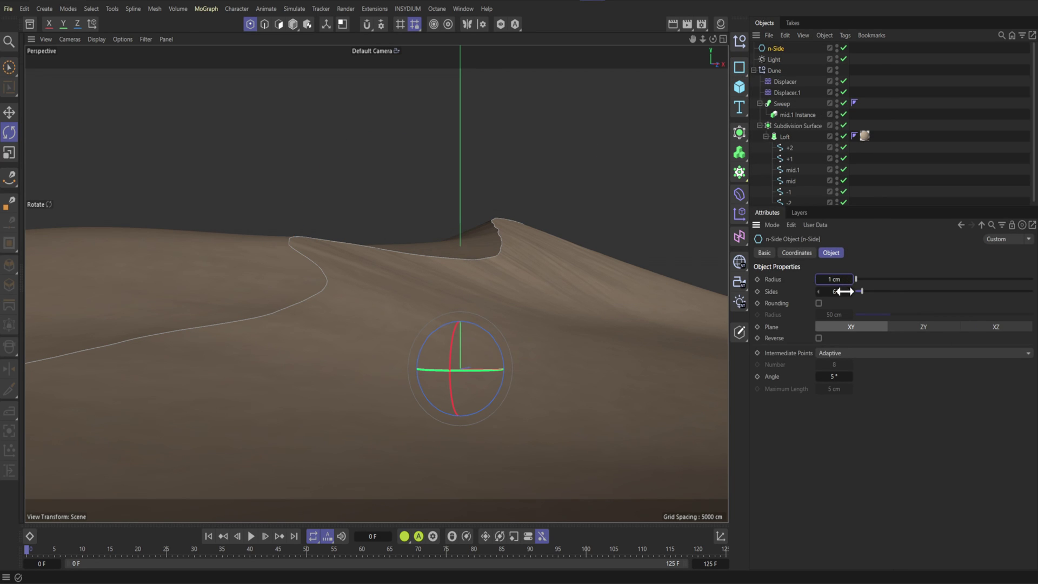
{"action": "left_click_drag", "start_coordinate": [789, 121], "coordinate": [790, 112]}
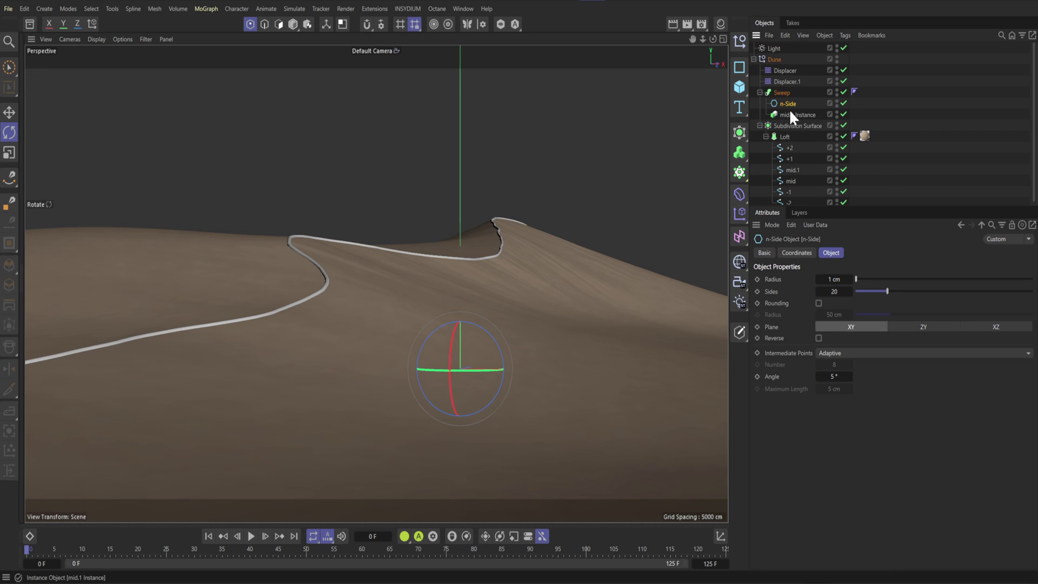
Adjust the Sweep's start and end growth so the tube covers only the ridge around the peak.
{"action": "left_click", "coordinate": [782, 92]}
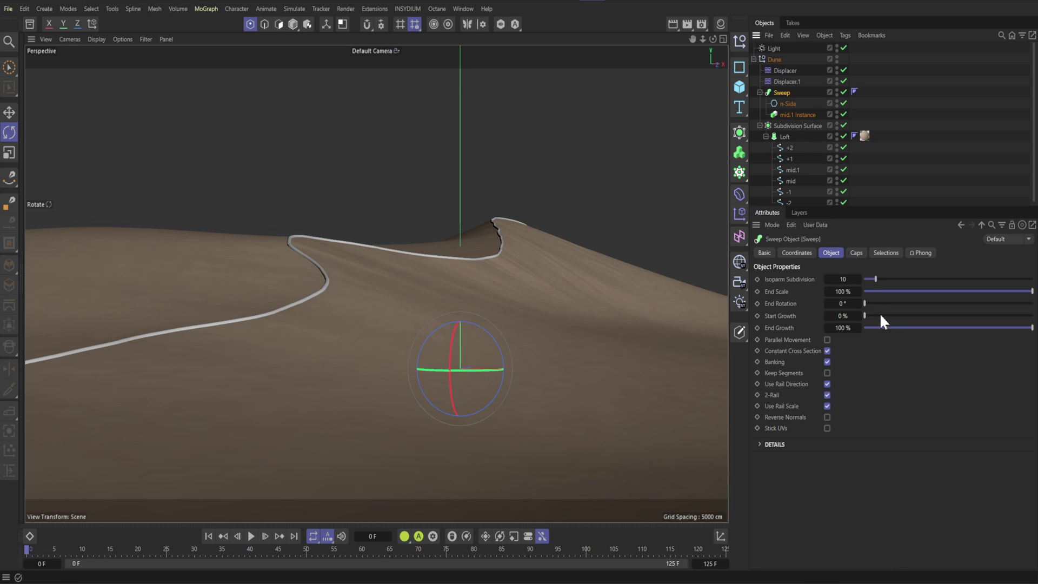
{"action": "left_click_drag", "start_coordinate": [933, 314], "coordinate": [926, 314]}
{"action": "left_click_drag", "start_coordinate": [986, 328], "coordinate": [977, 330]}
{"action": "left_click", "coordinate": [960, 199]}
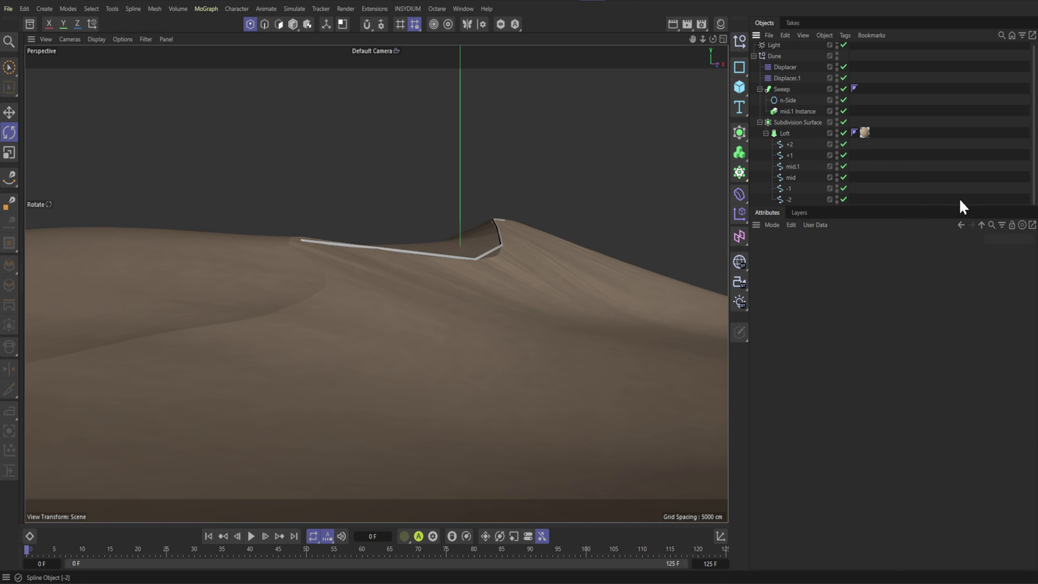
Set the intermediate point number of all six loft splines, from -2 to +2, to 28.
{"action": "left_click", "coordinate": [791, 199]}
{"action": "left_click", "coordinate": [793, 145], "text": "shift"}
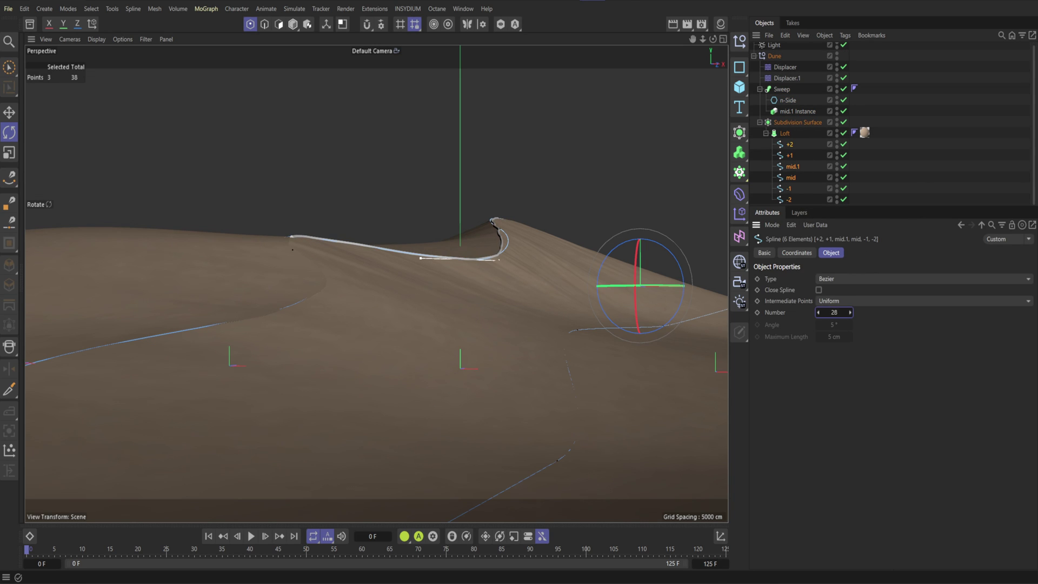
{"action": "left_click", "coordinate": [917, 165]}
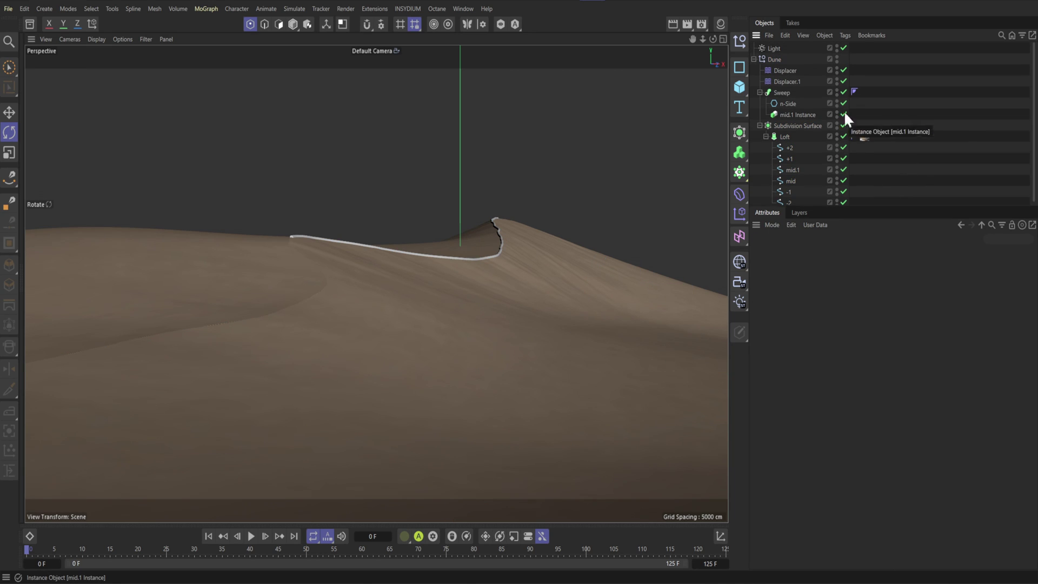
Add a Vertex Map tag to the Sweep and drive it with a Shader Field using a Noise shader.
{"action": "right_click", "coordinate": [783, 91]}
{"action": "mouse_move", "coordinate": [865, 137]}
{"action": "left_click", "coordinate": [960, 157]}
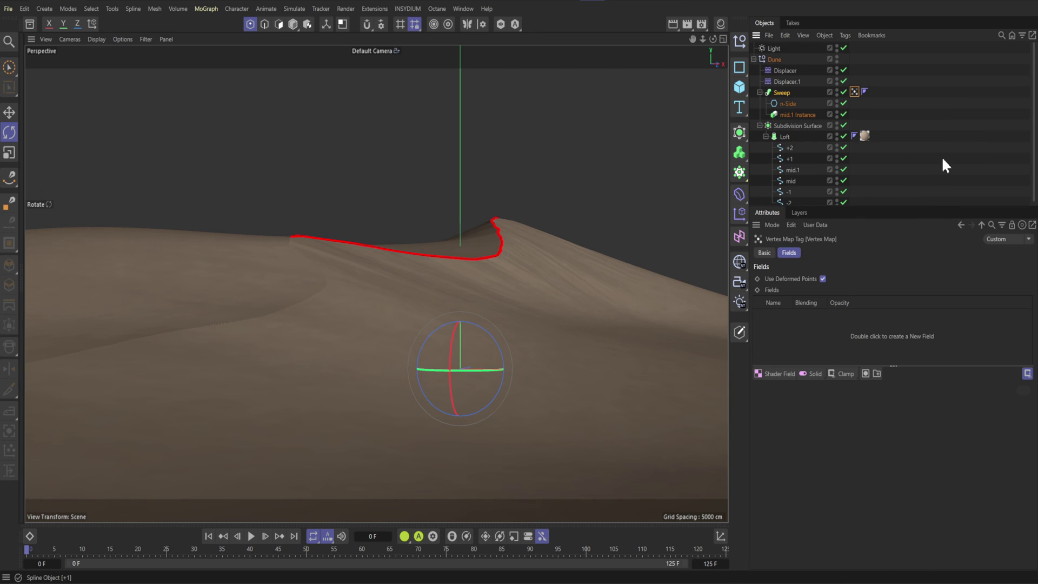
{"action": "left_click", "coordinate": [780, 373]}
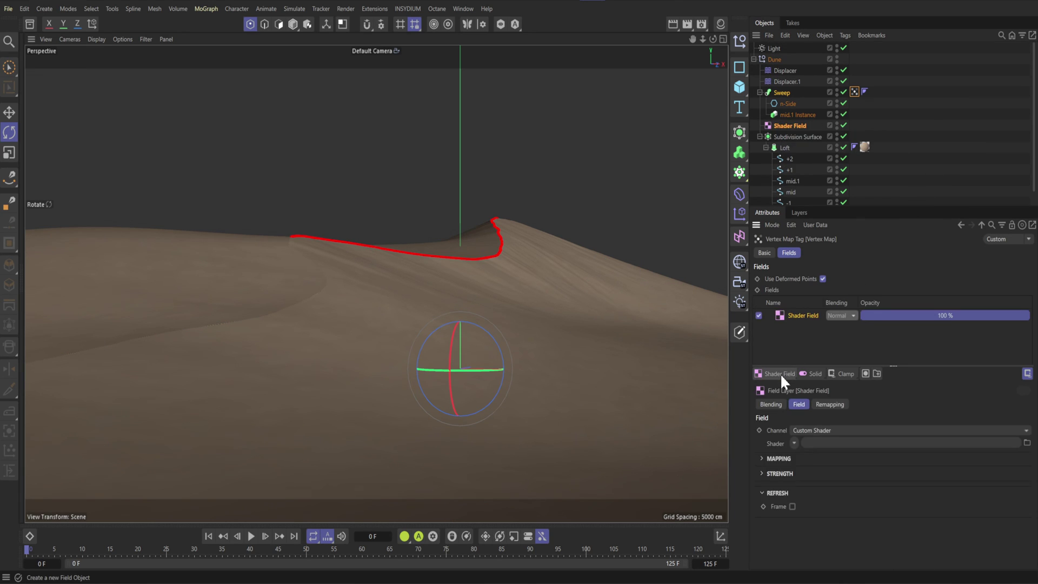
{"action": "left_click", "coordinate": [795, 444]}
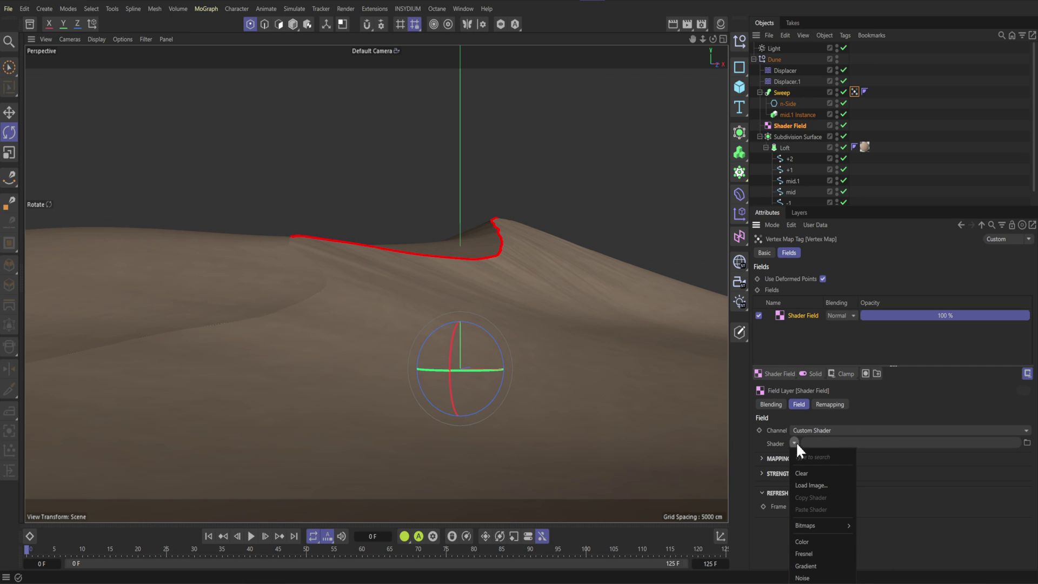
{"action": "left_click", "coordinate": [806, 560]}
Set the Noise shader's animation speed to 0.4, low clip to 34 % and high clip to 69 %.
{"action": "left_click", "coordinate": [863, 466]}
{"action": "scroll", "coordinate": [866, 468], "scroll_direction": "down", "scroll_amount": 3}
{"action": "left_click_drag", "start_coordinate": [877, 493], "coordinate": [915, 492]}
{"action": "left_click", "coordinate": [973, 505]}
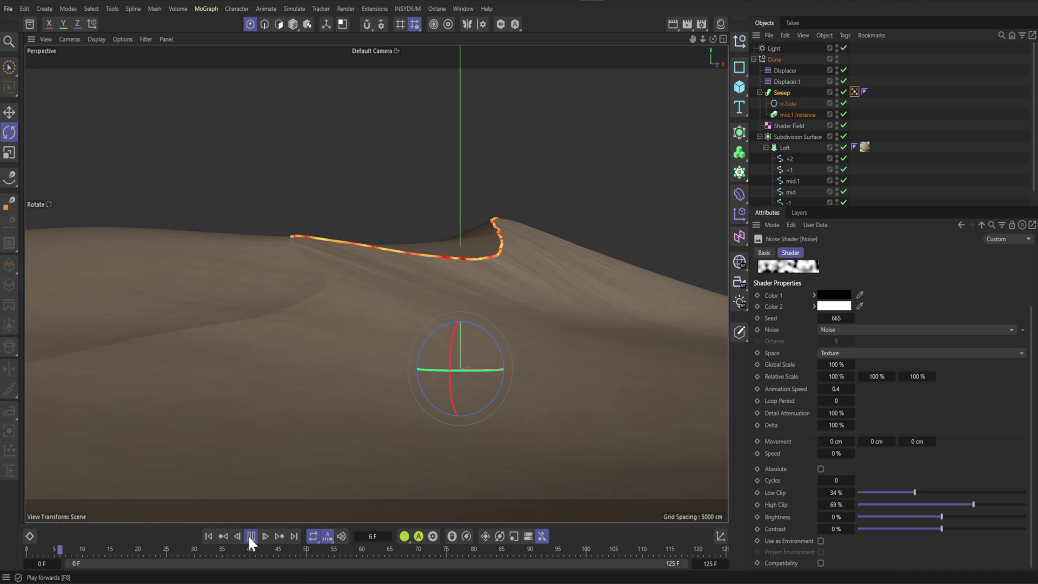
Add a Pyro Emitter simulation tag to the Sweep, preview the simulation and return to frame 0.
{"action": "left_click", "coordinate": [782, 92]}
{"action": "right_click", "coordinate": [784, 93]}
{"action": "mouse_move", "coordinate": [876, 266]}
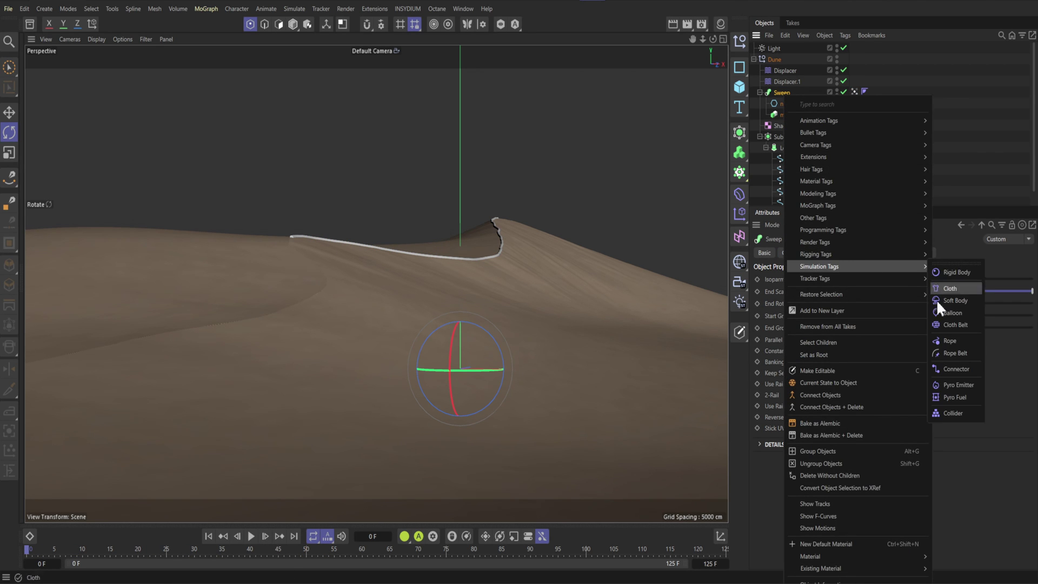
{"action": "left_click", "coordinate": [944, 387]}
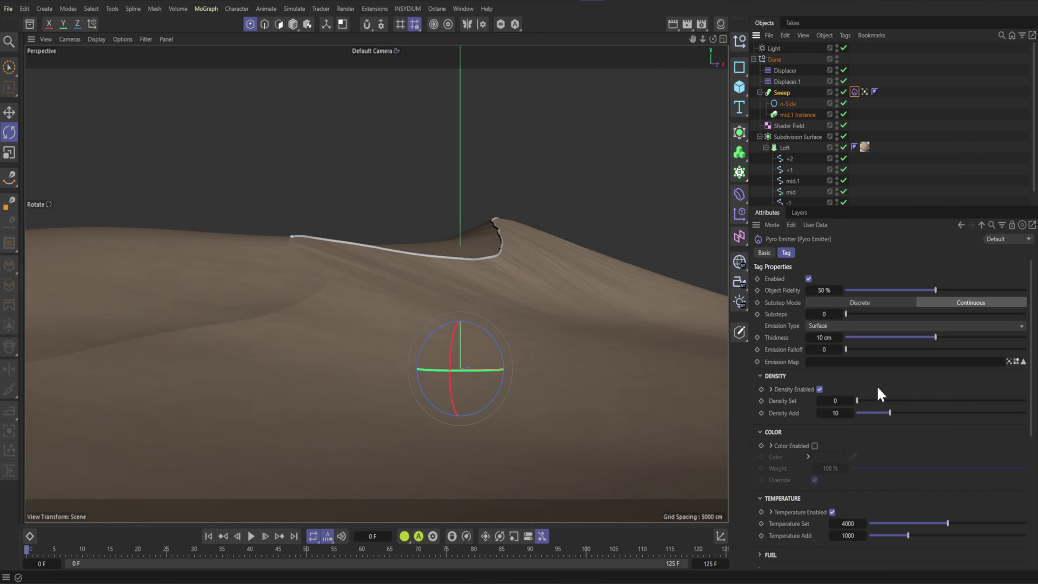
{"action": "left_click", "coordinate": [251, 535]}
{"action": "left_click", "coordinate": [209, 536]}
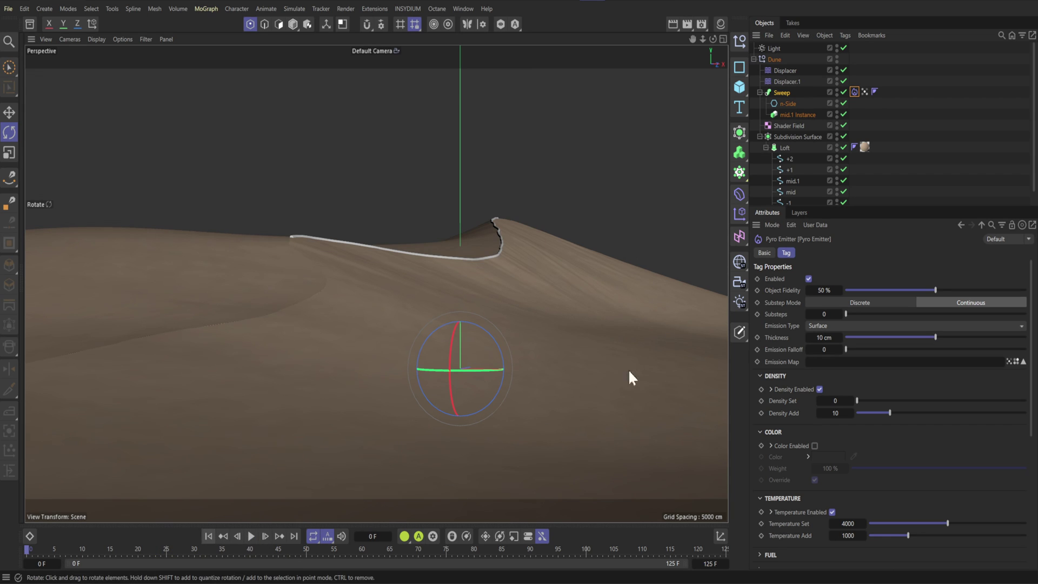
Assign the Sweep's Vertex Map as the Pyro emission map and set the emitter thickness to 5 cm.
{"action": "left_click", "coordinate": [864, 92]}
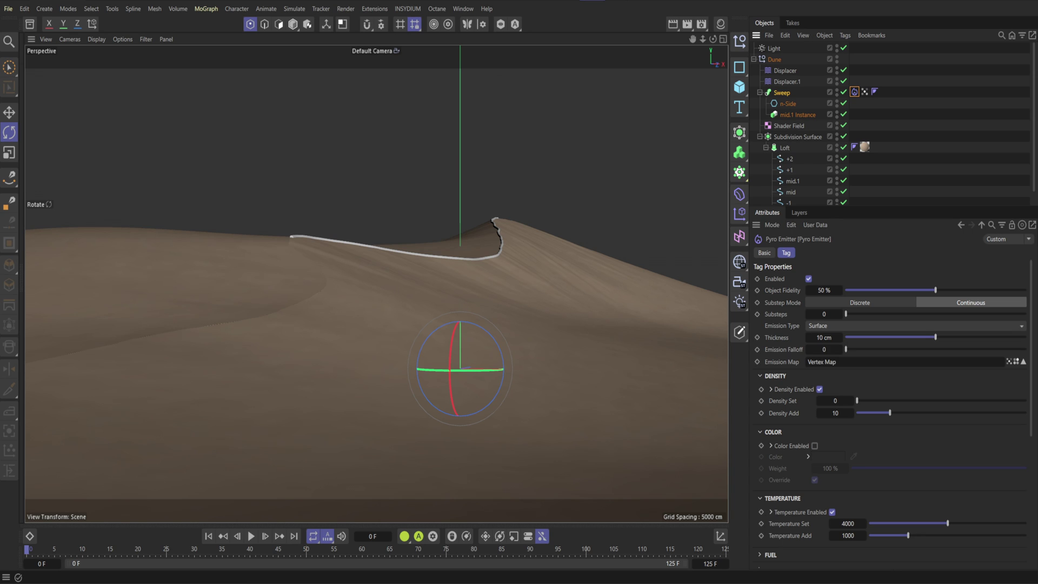
{"action": "left_click_drag", "start_coordinate": [821, 341], "coordinate": [805, 341]}
Add a Wind force, raise it above the dune's ridge and rotate it to blow sideways along the ridge.
{"action": "key", "text": "shift+c"}
{"action": "type", "text": "wind"}
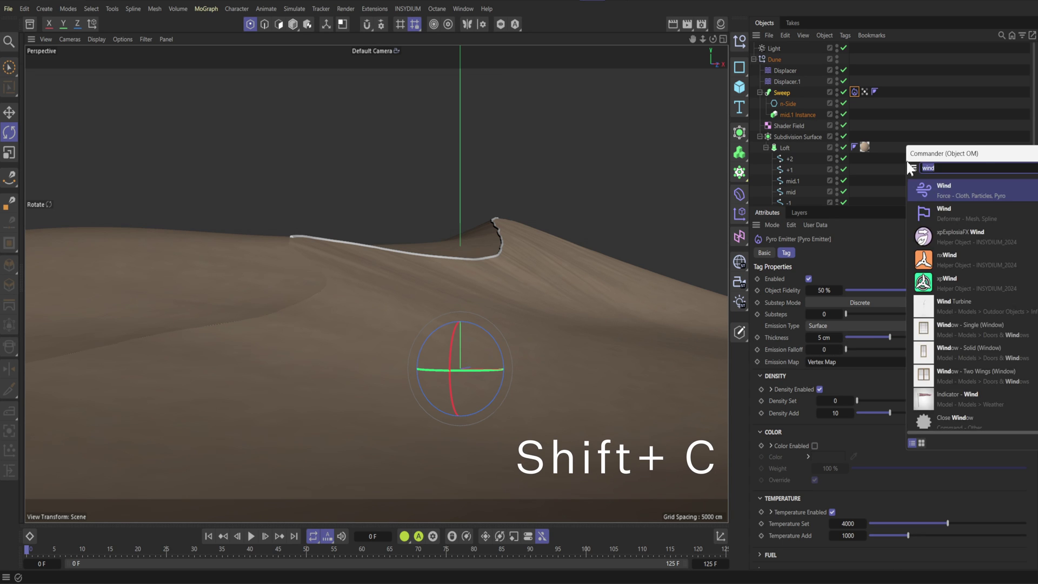
{"action": "left_click", "coordinate": [952, 187]}
{"action": "key", "text": "e"}
{"action": "left_click_drag", "start_coordinate": [458, 329], "coordinate": [459, 141]}
{"action": "key", "text": "r"}
{"action": "left_click_drag", "start_coordinate": [479, 179], "coordinate": [360, 178]}
{"action": "left_click", "coordinate": [870, 140]}
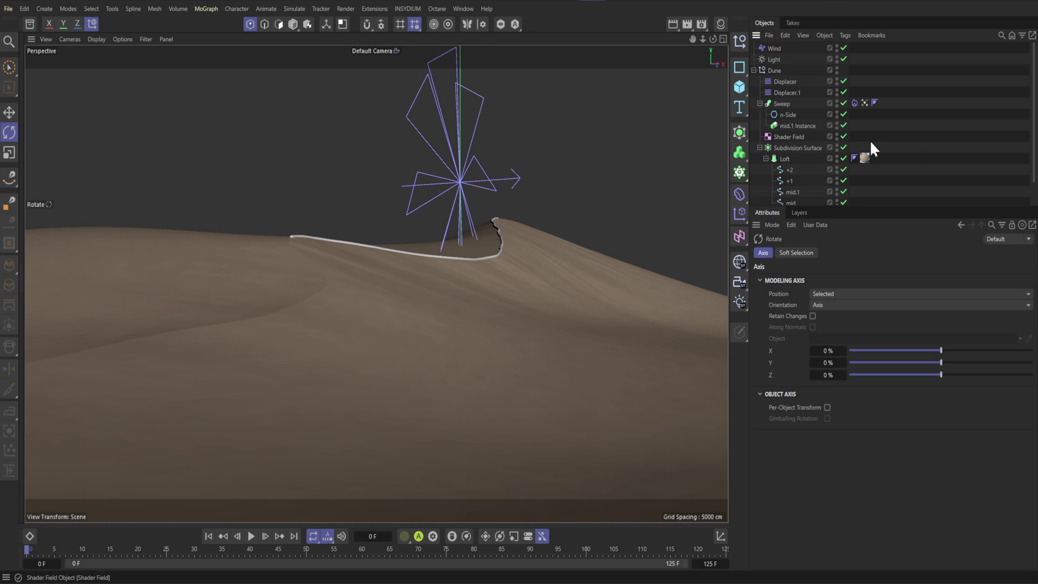
Set the wind speed to 100 cm while playing the simulation, and rewind to frame 0.
{"action": "left_click", "coordinate": [252, 536]}
{"action": "left_click", "coordinate": [775, 49]}
{"action": "double_click", "coordinate": [843, 279]}
{"action": "type", "text": "100"}
{"action": "key", "text": "Return"}
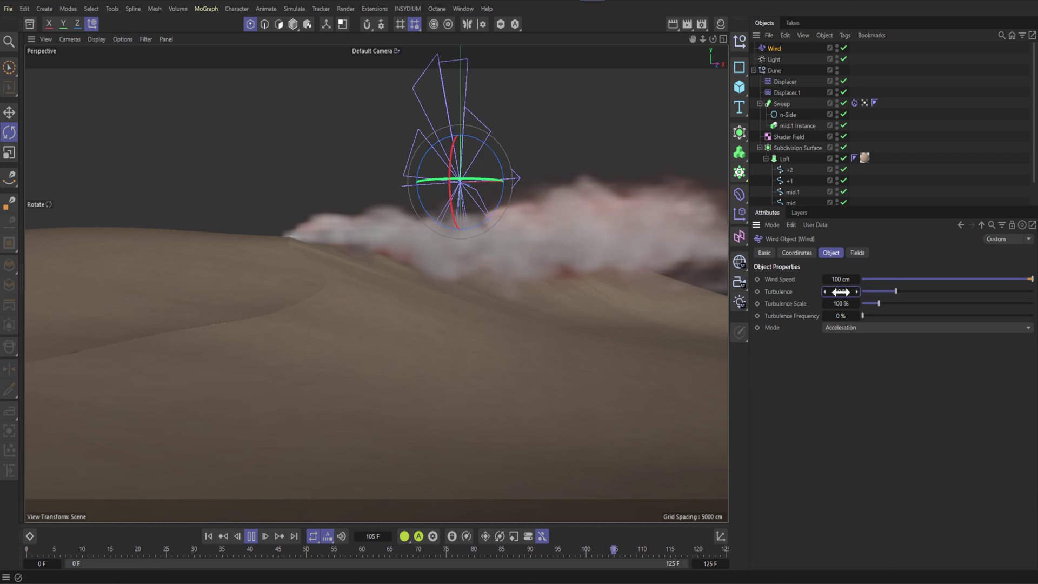
{"action": "left_click", "coordinate": [252, 536]}
{"action": "left_click", "coordinate": [208, 536]}
Set the project's Pyro simulation to a 2 cm voxel size, 1 substep and a density buoyancy of 200.
{"action": "left_click", "coordinate": [901, 93]}
{"action": "key", "text": "ctrl+d"}
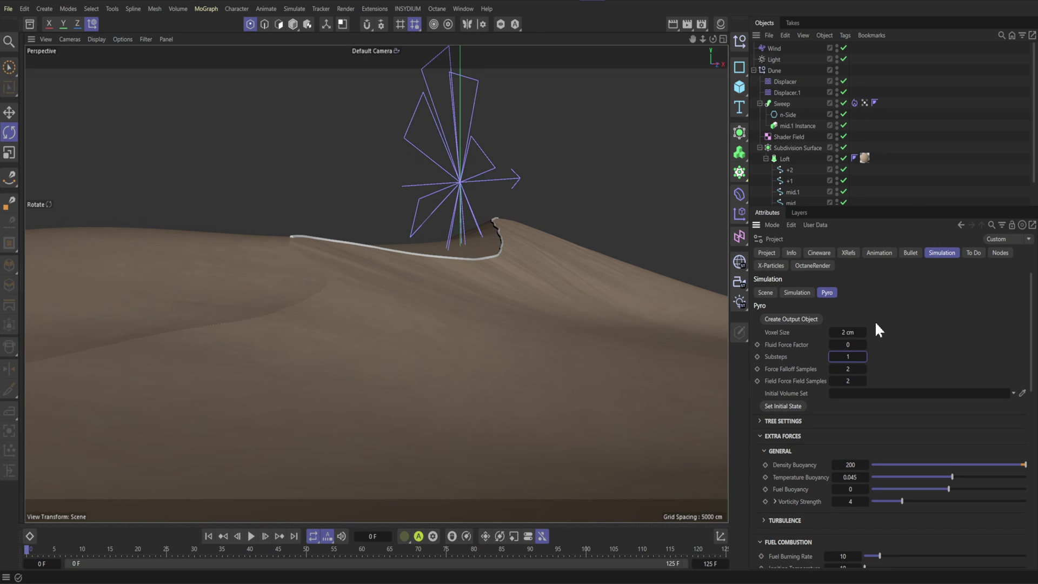
Open the settings of the Sweep's Pyro Emitter tag.
{"action": "left_click", "coordinate": [854, 102]}
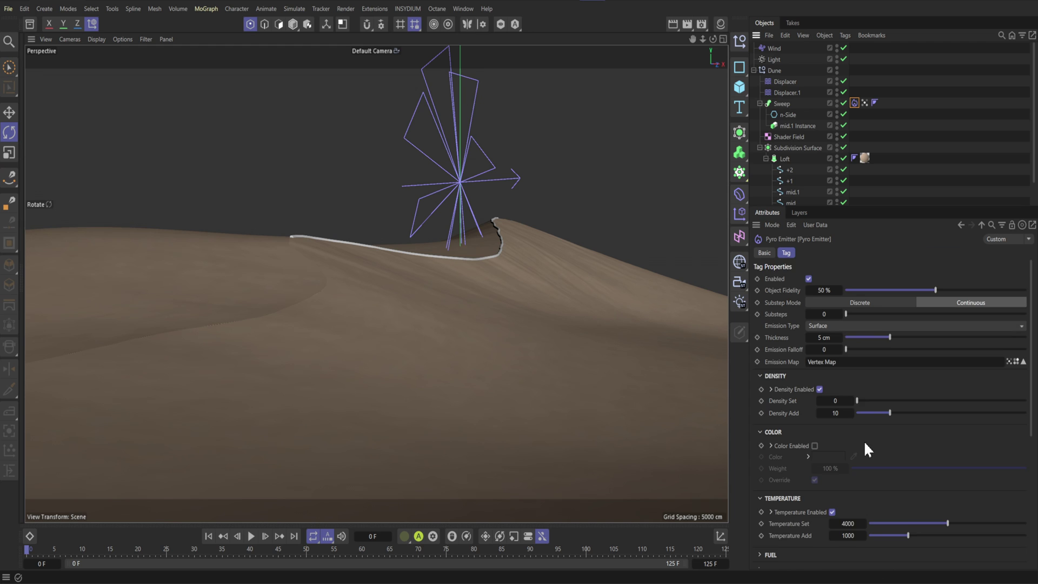